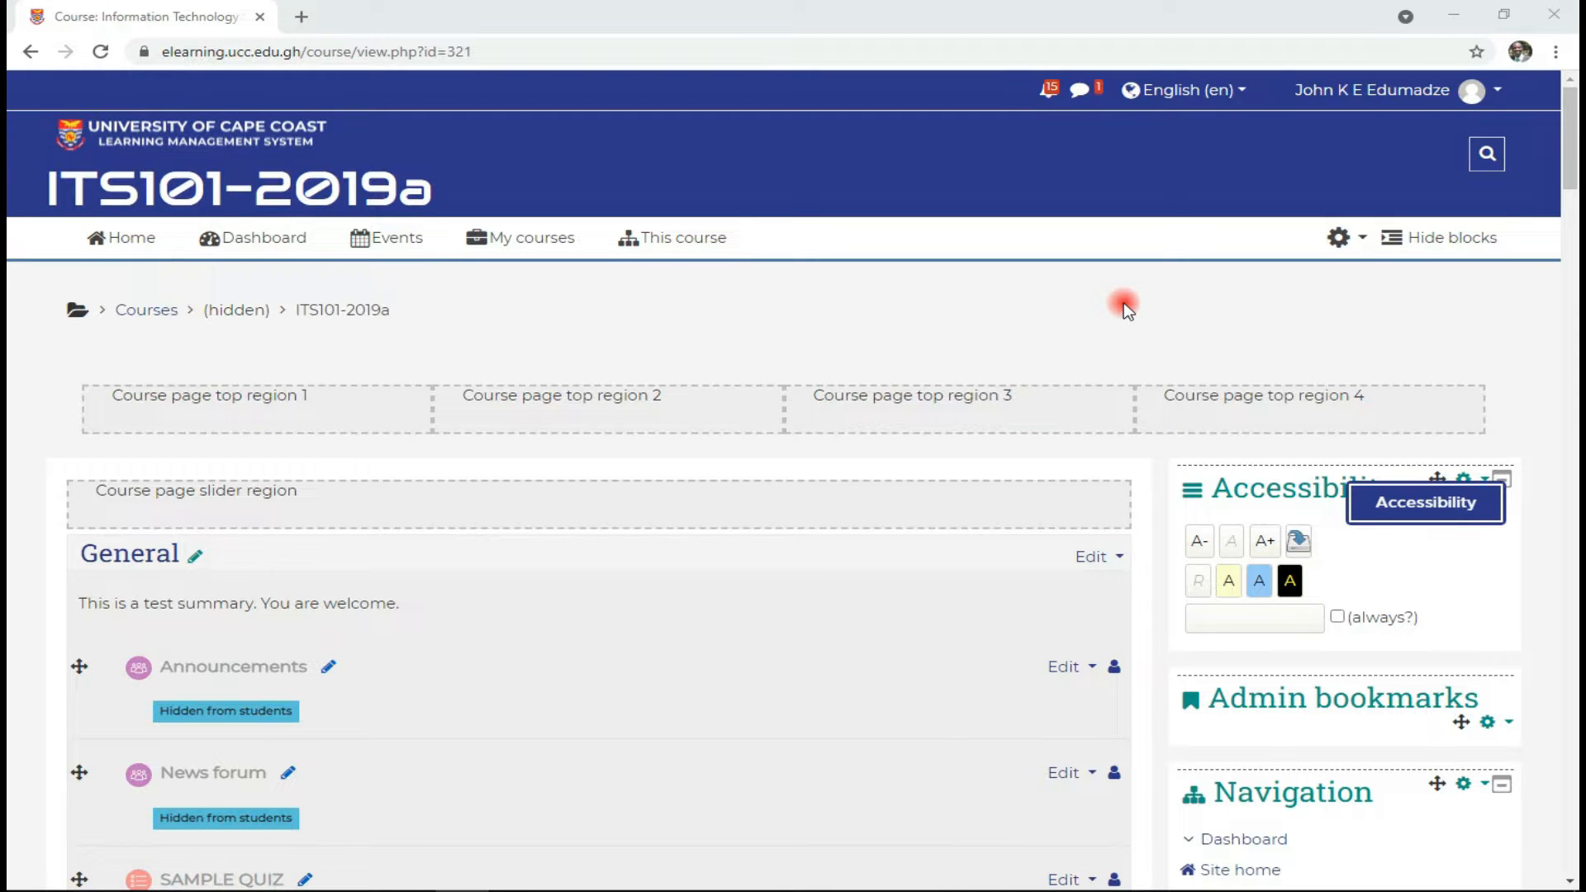
Open the question bank of the ITS101-2019a course.
{"action": "scroll", "coordinate": [1137, 316], "scroll_direction": "down", "scroll_amount": 15}
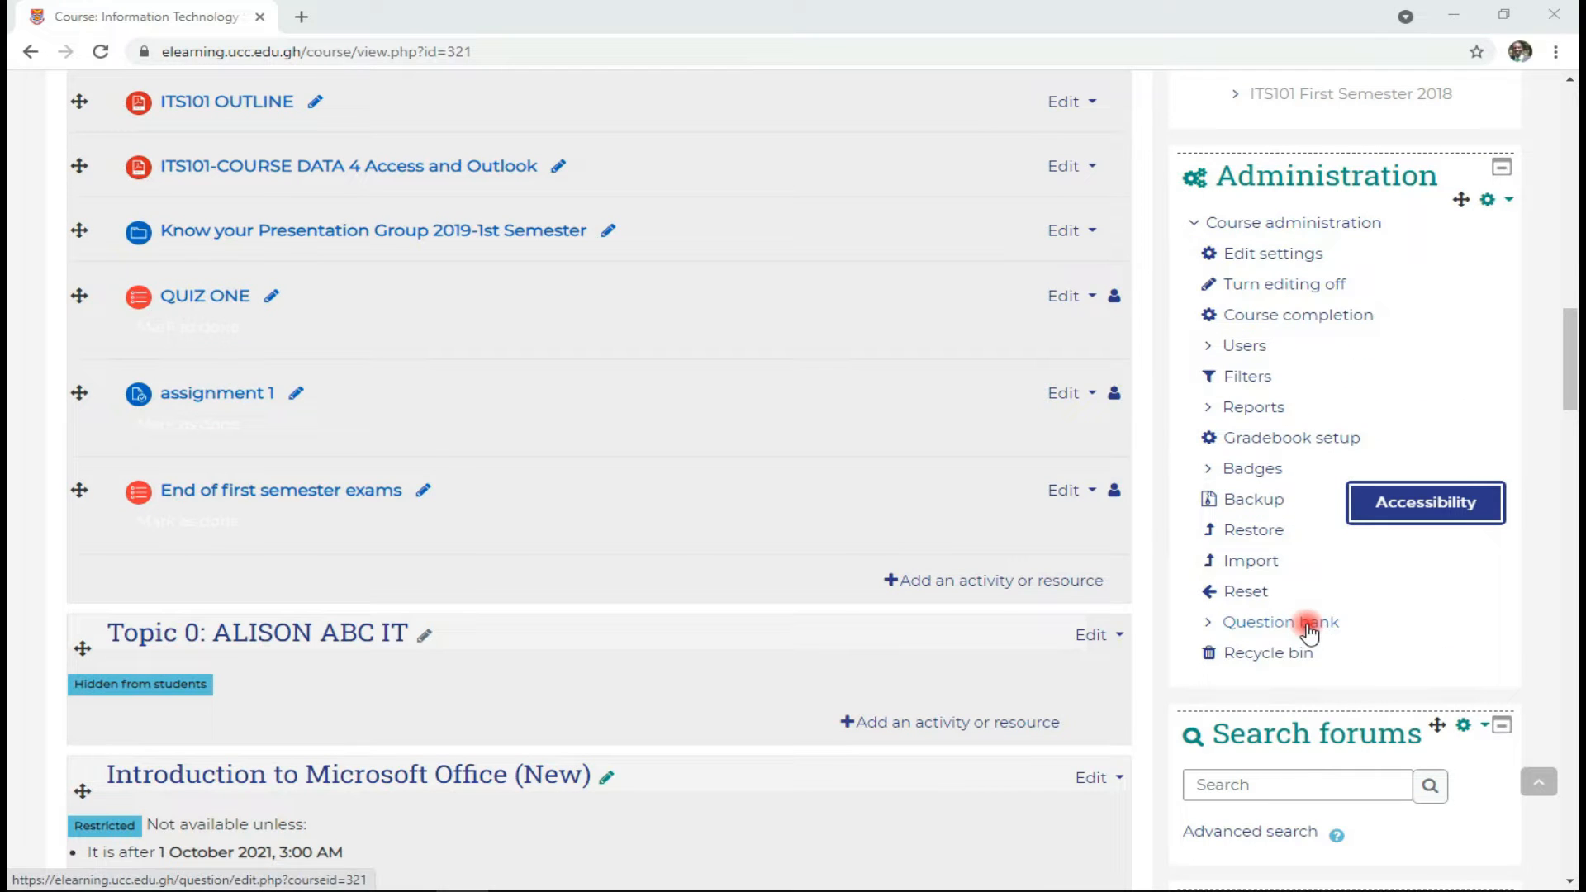
{"action": "left_click", "coordinate": [1307, 624]}
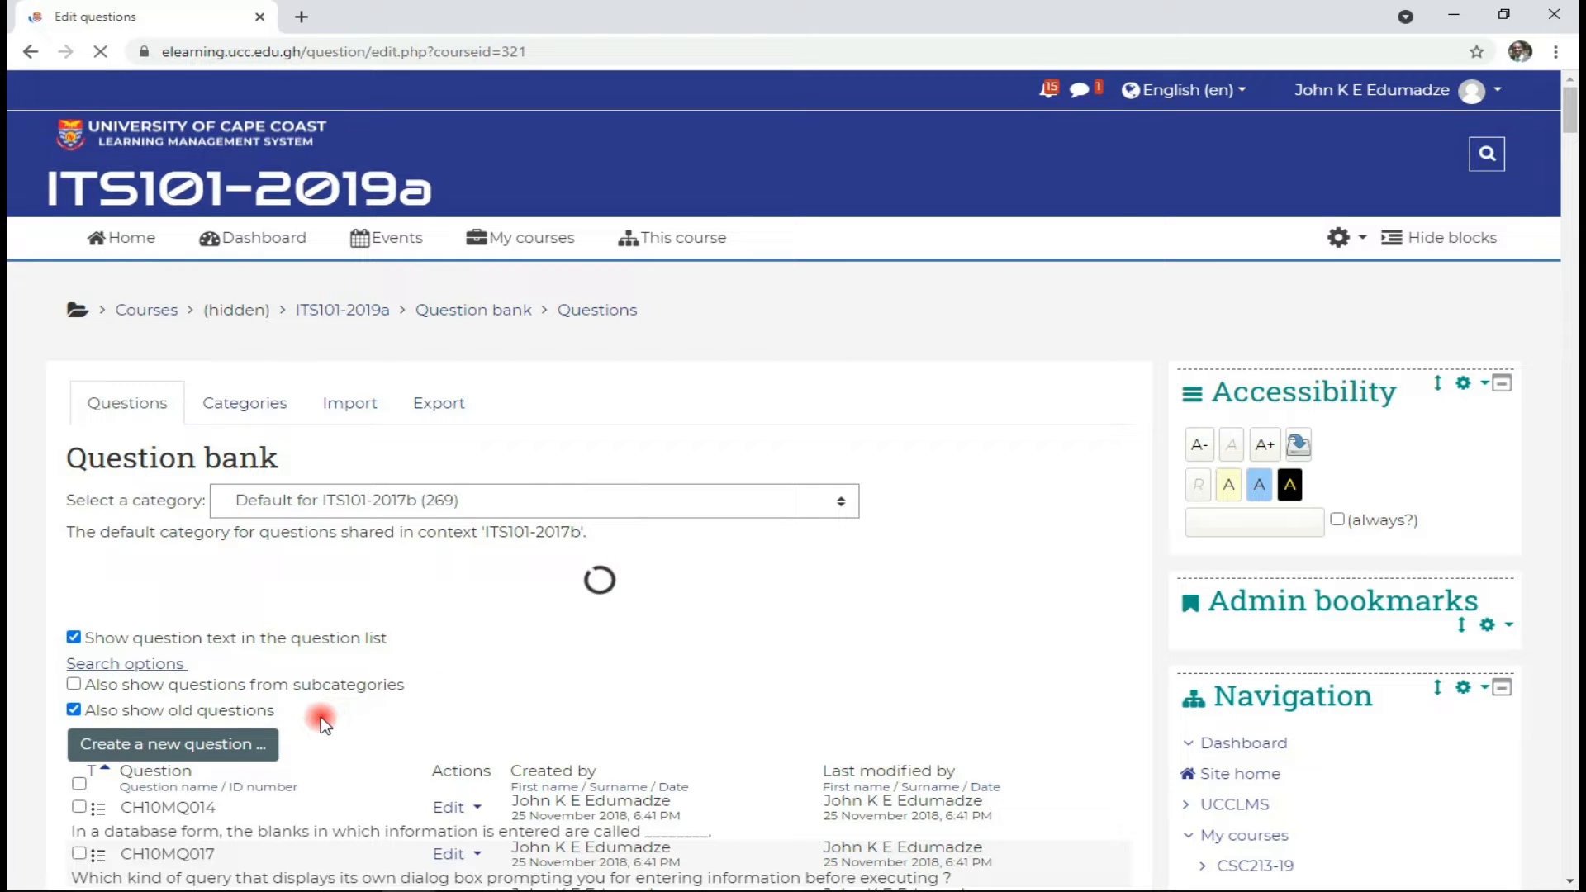
{"action": "left_click", "coordinate": [229, 745]}
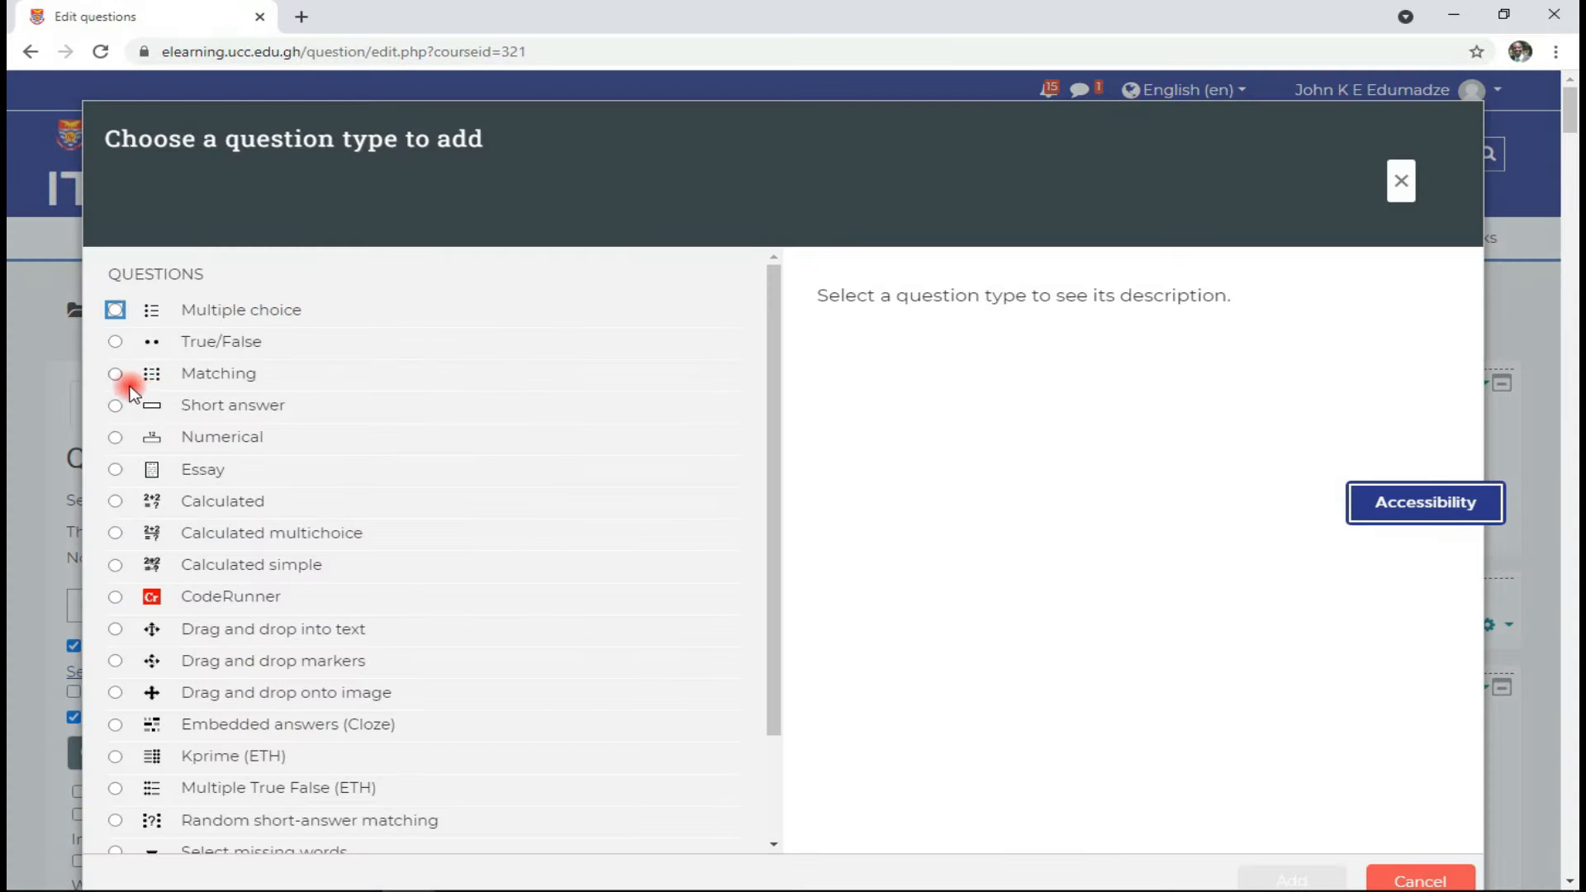
{"action": "left_click", "coordinate": [115, 373]}
{"action": "scroll", "coordinate": [487, 529], "scroll_direction": "down", "scroll_amount": 3}
{"action": "scroll", "coordinate": [1048, 559], "scroll_direction": "down", "scroll_amount": 5}
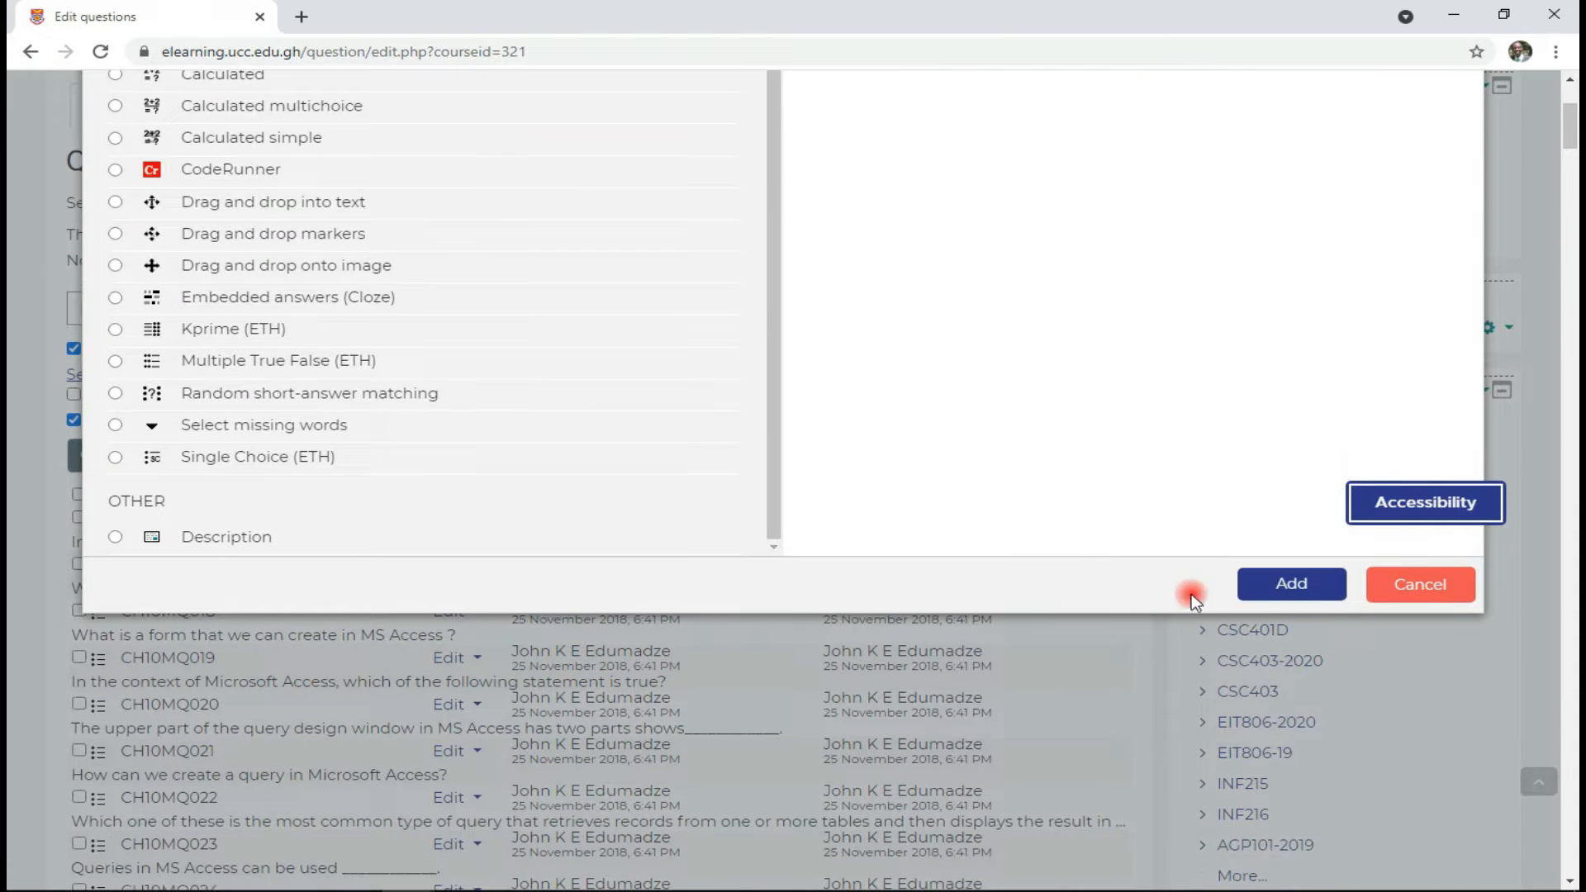
{"action": "scroll", "coordinate": [1252, 537], "scroll_direction": "up", "scroll_amount": 4}
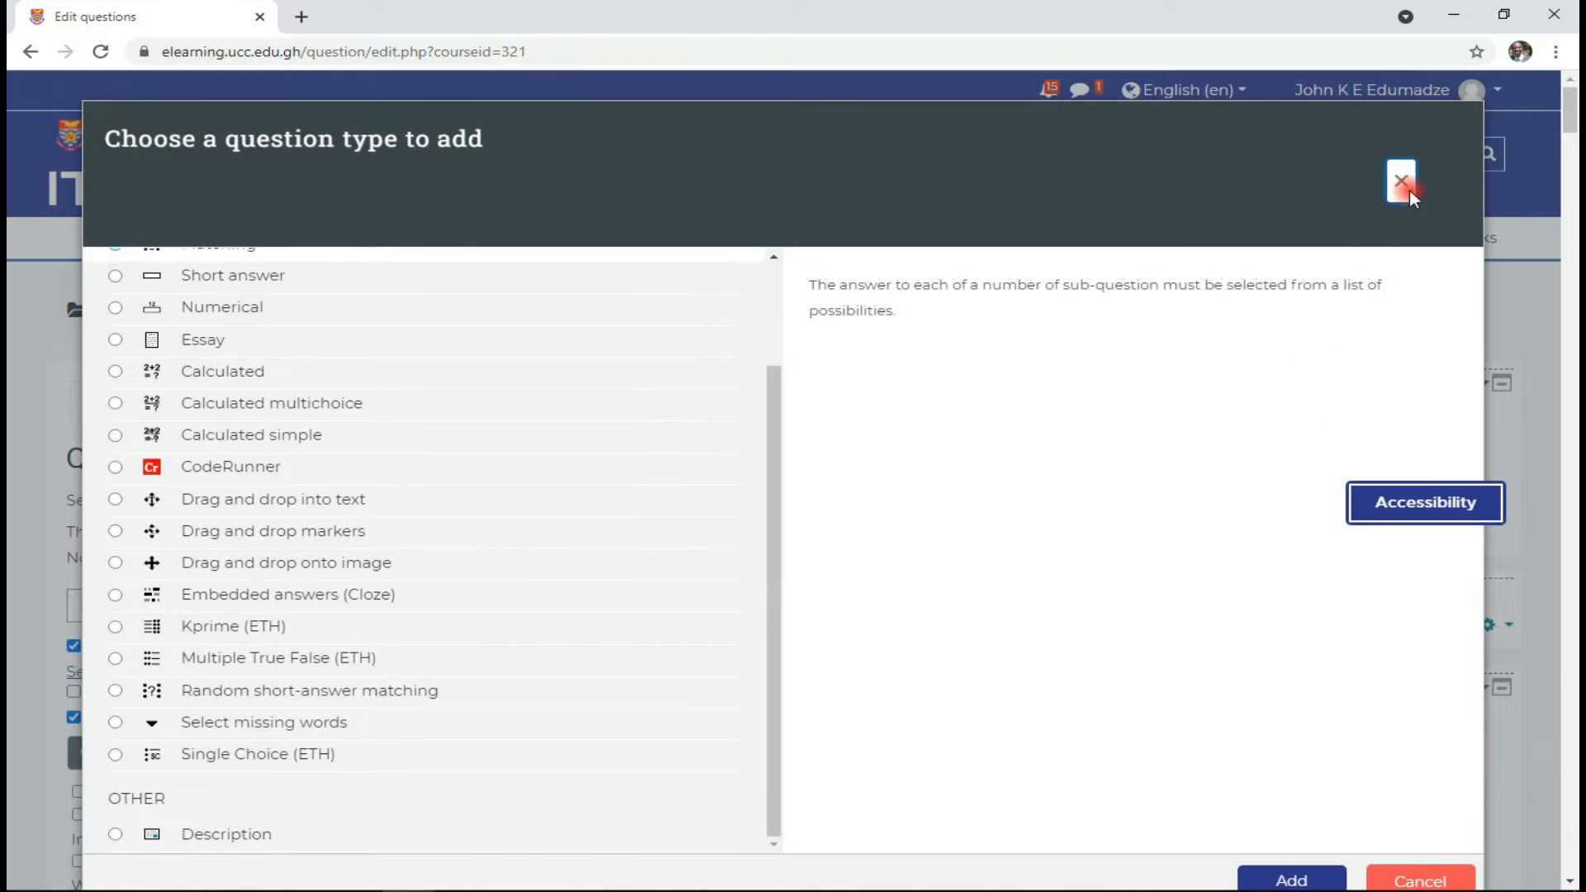
{"action": "left_click", "coordinate": [1402, 183]}
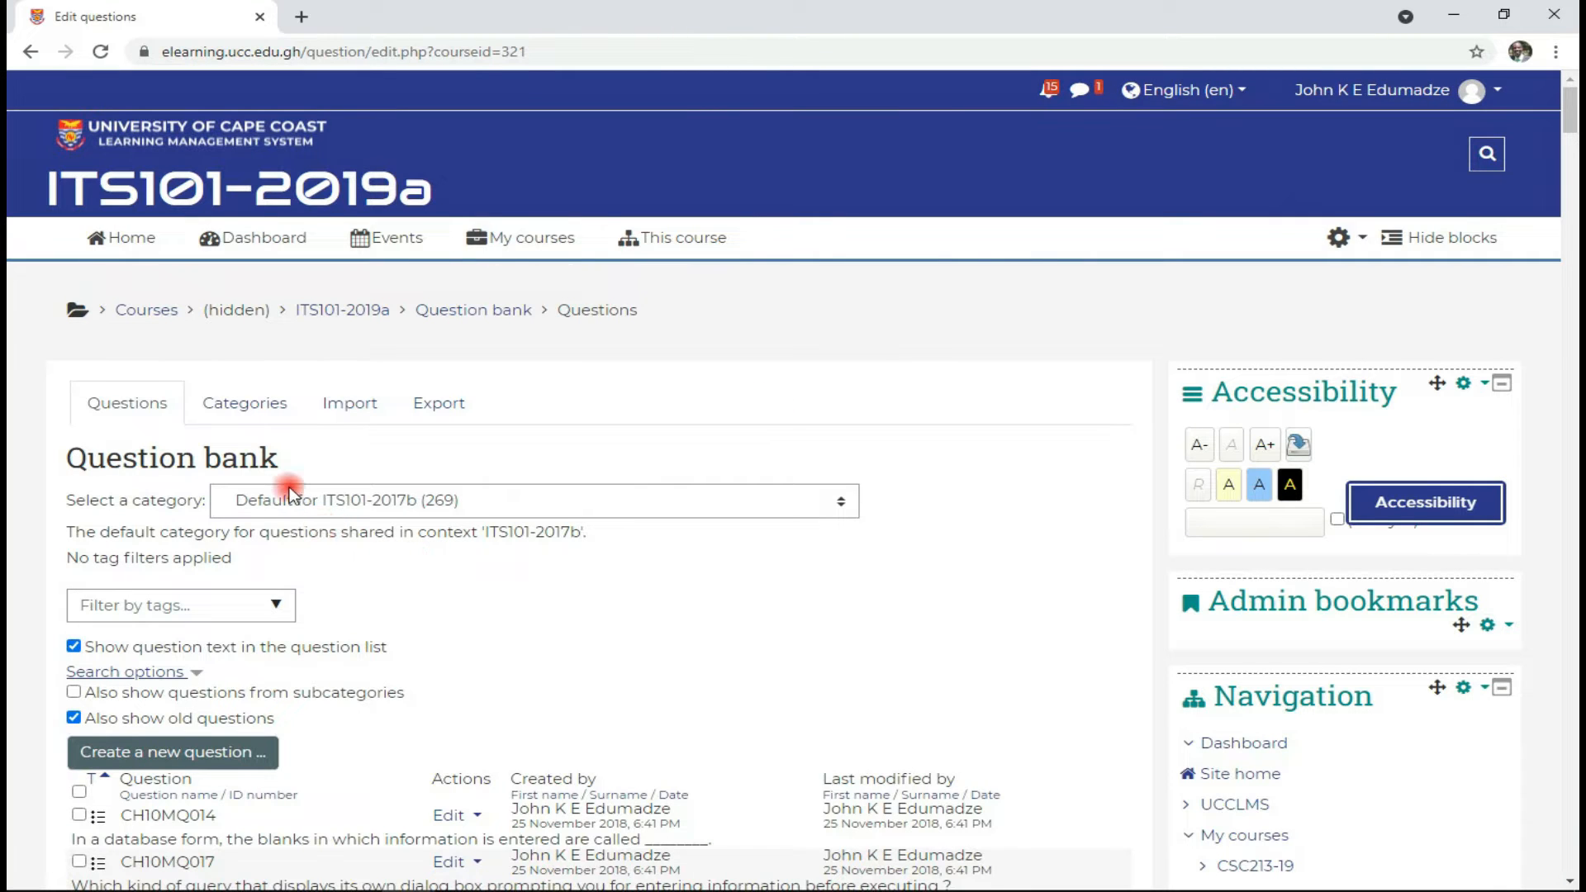
Add a question category named "eLearning tutorials" under the parent category Default for ITS101-2017b.
{"action": "left_click", "coordinate": [269, 427]}
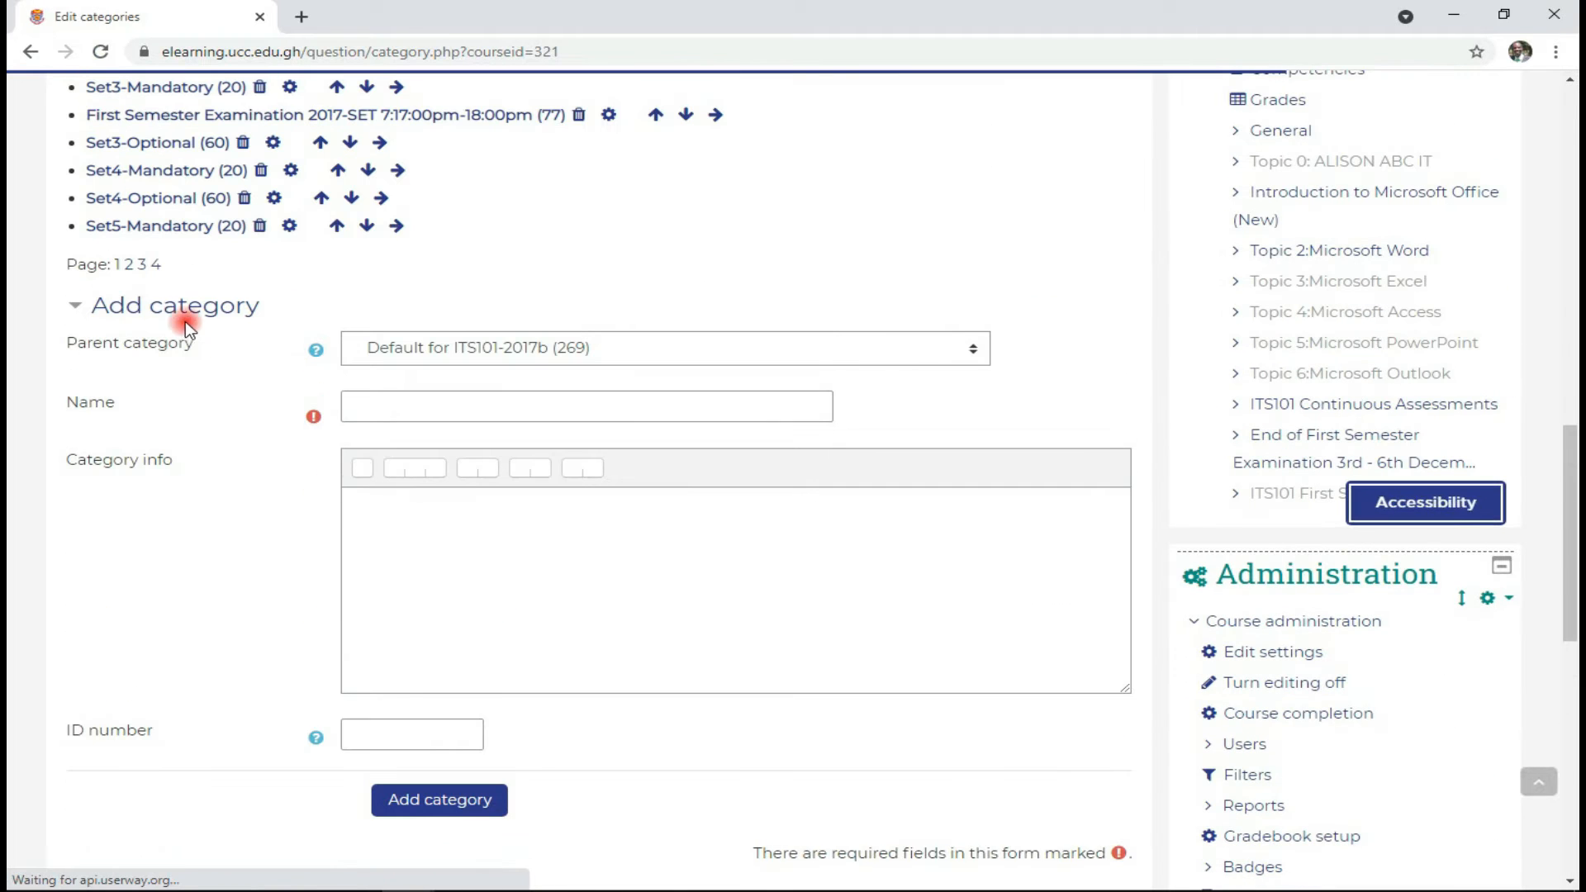
{"action": "left_click", "coordinate": [441, 347]}
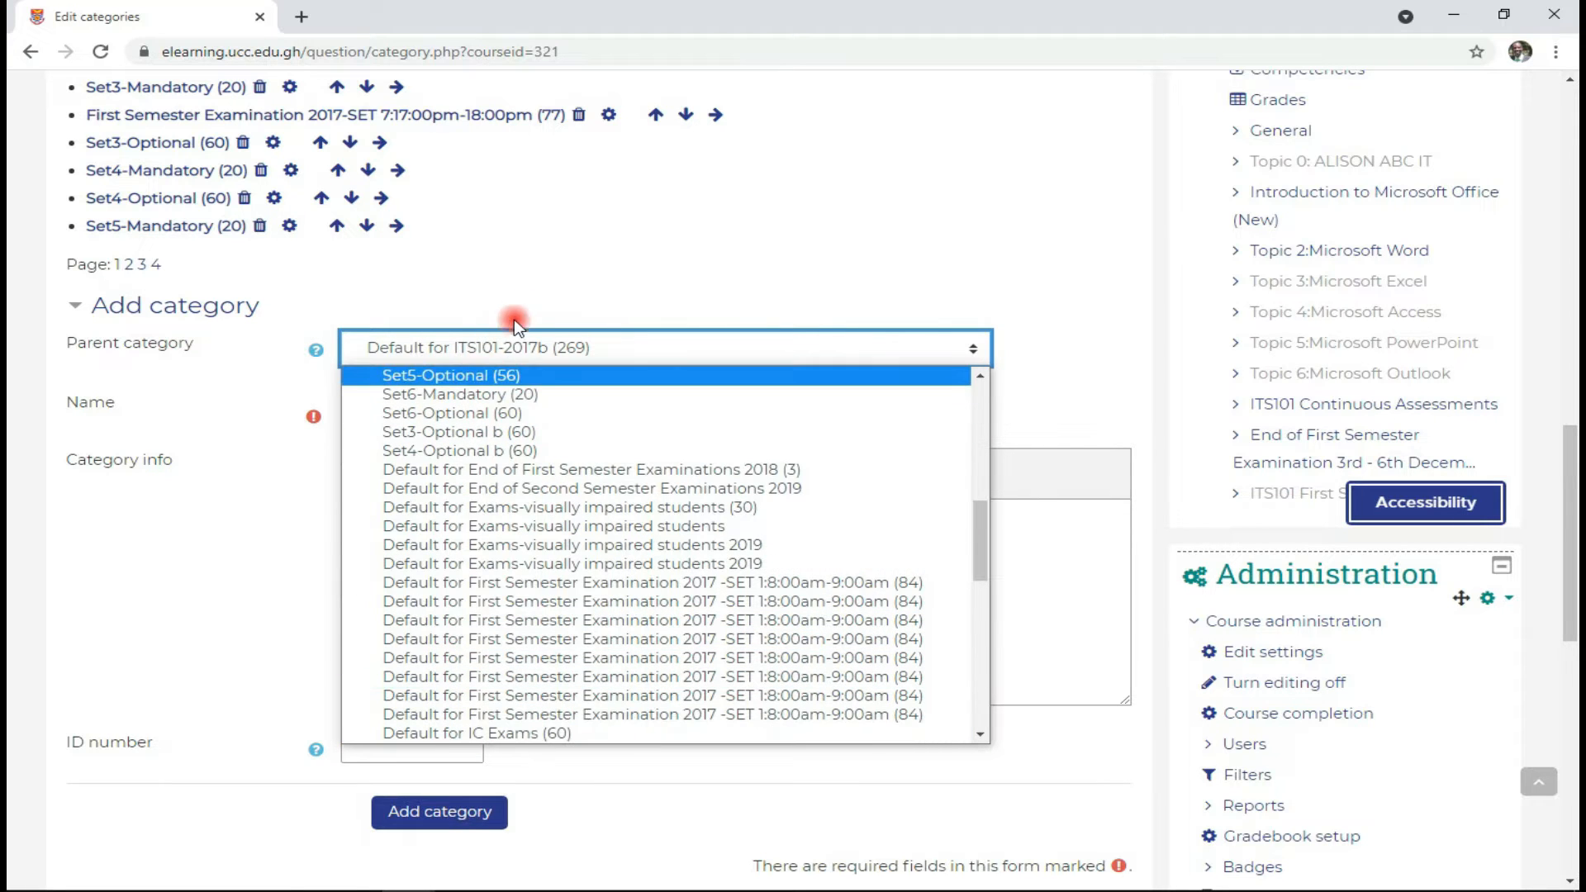
{"action": "left_click", "coordinate": [548, 256]}
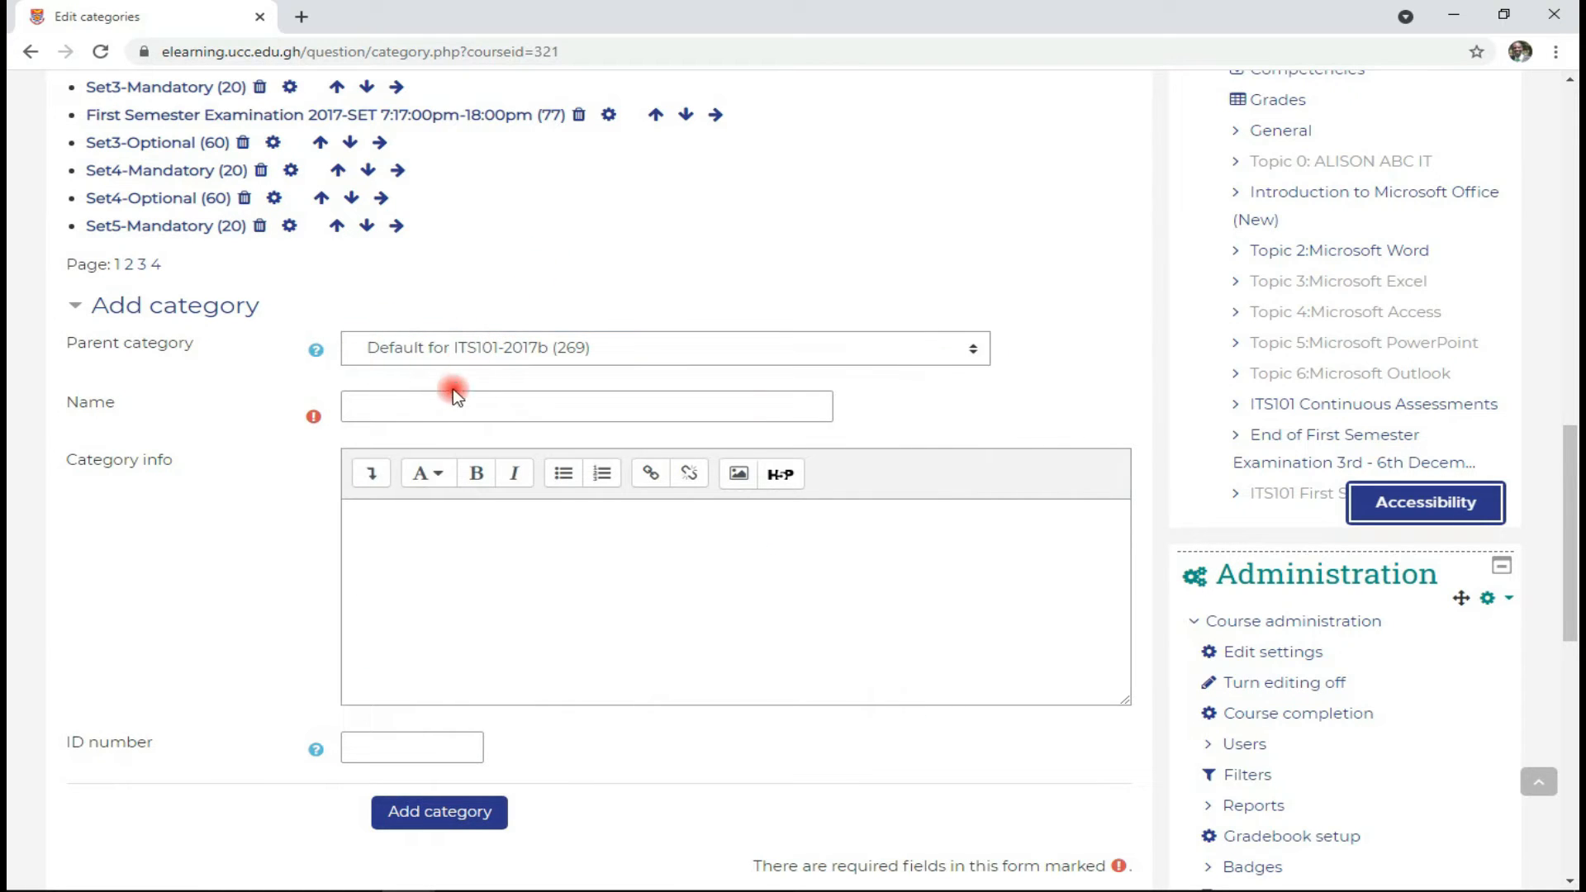
{"action": "left_click", "coordinate": [357, 407]}
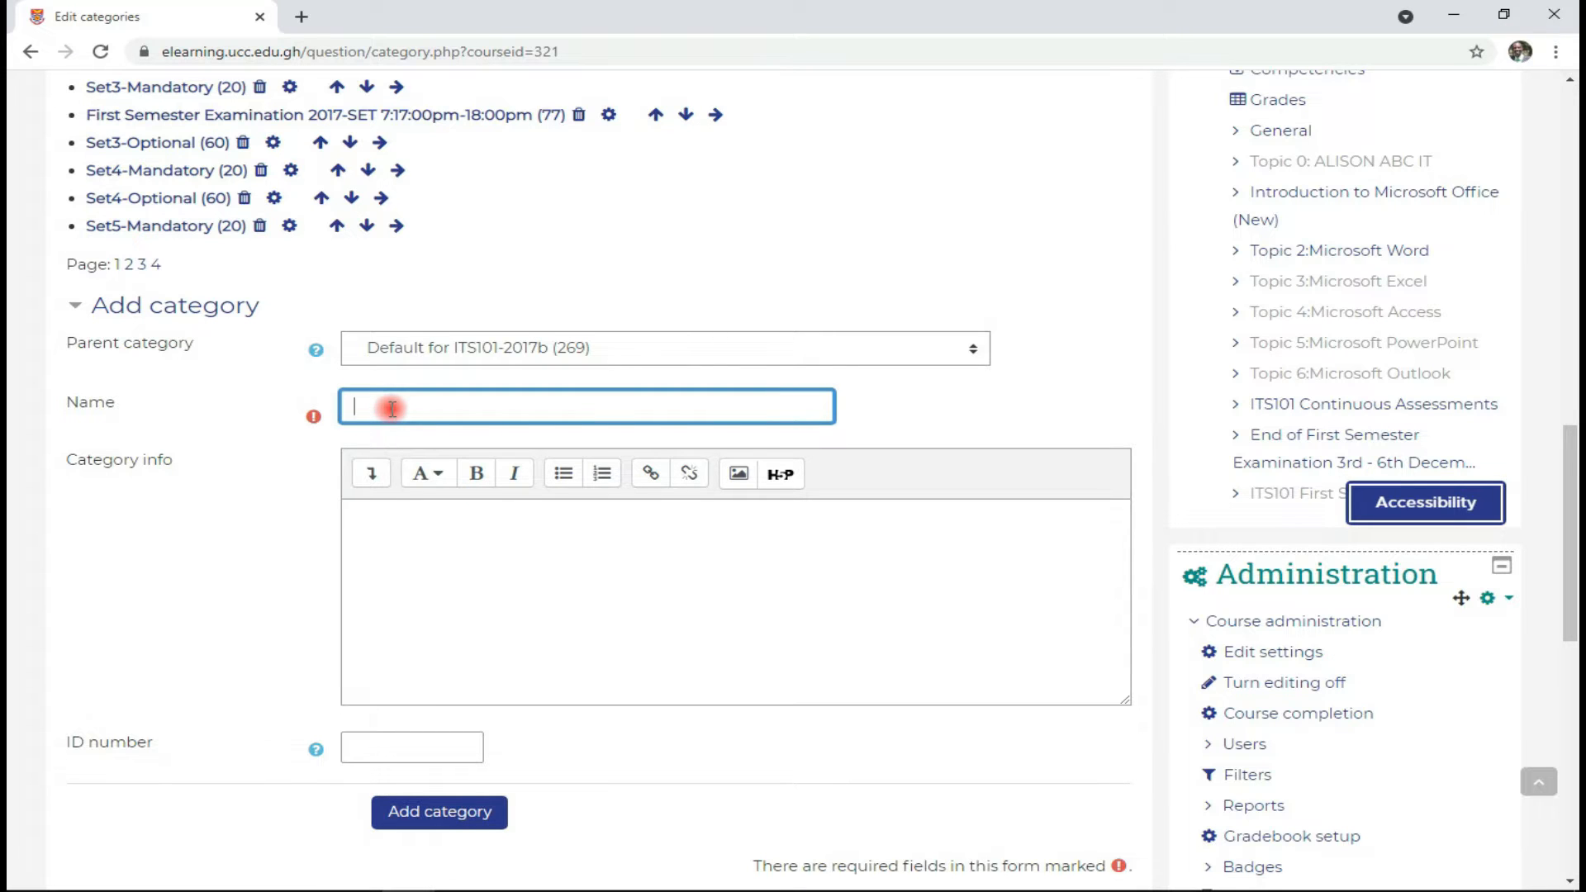
{"action": "type", "text": "eLearning tutorials"}
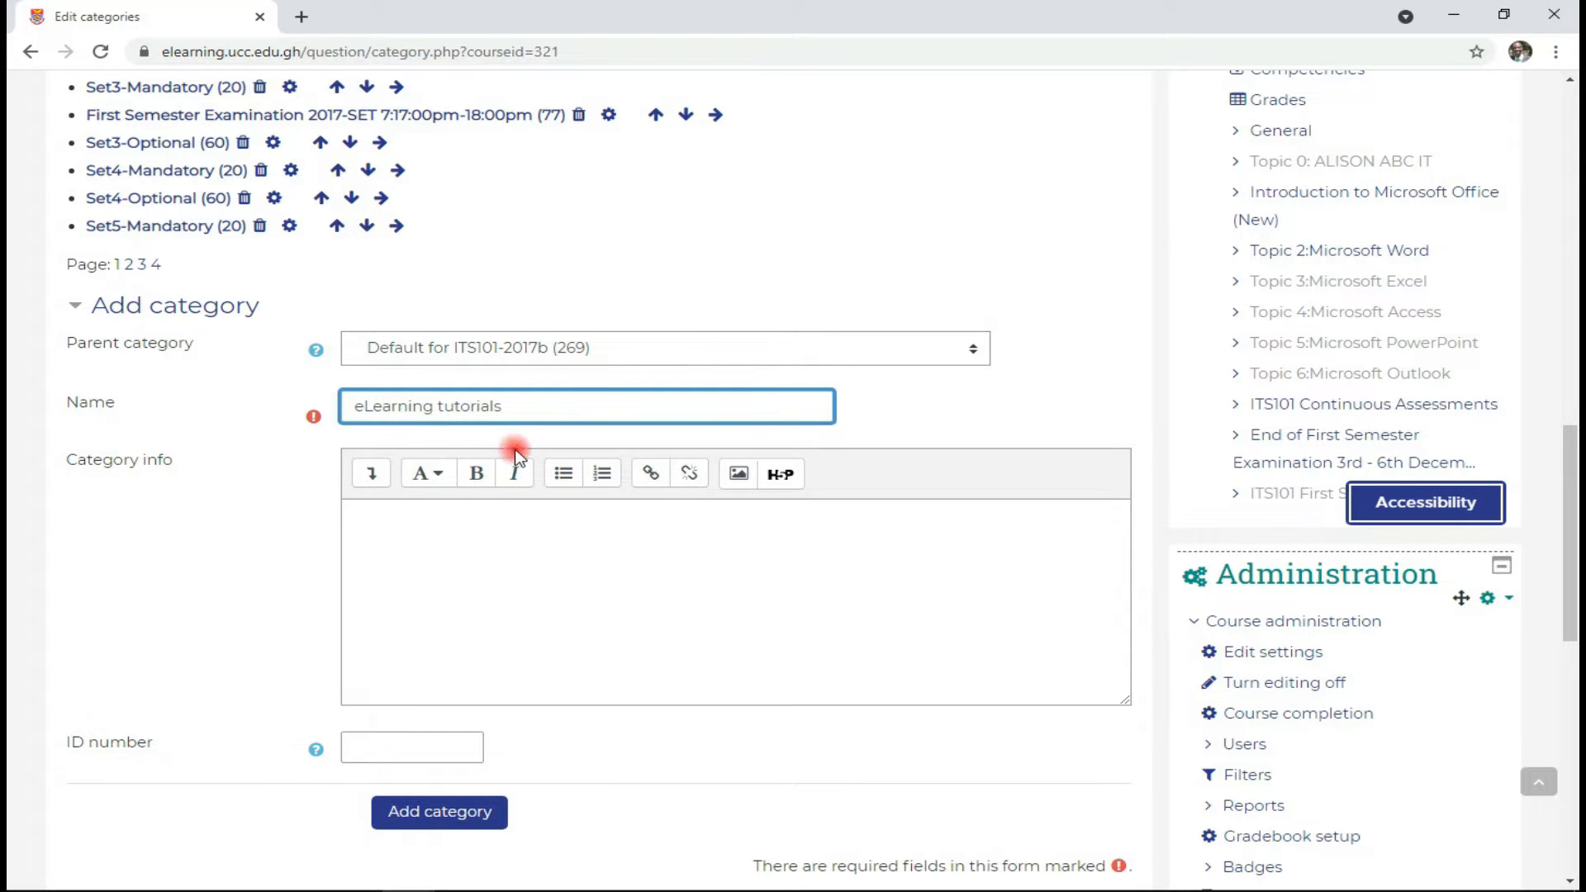
{"action": "left_click", "coordinate": [407, 517]}
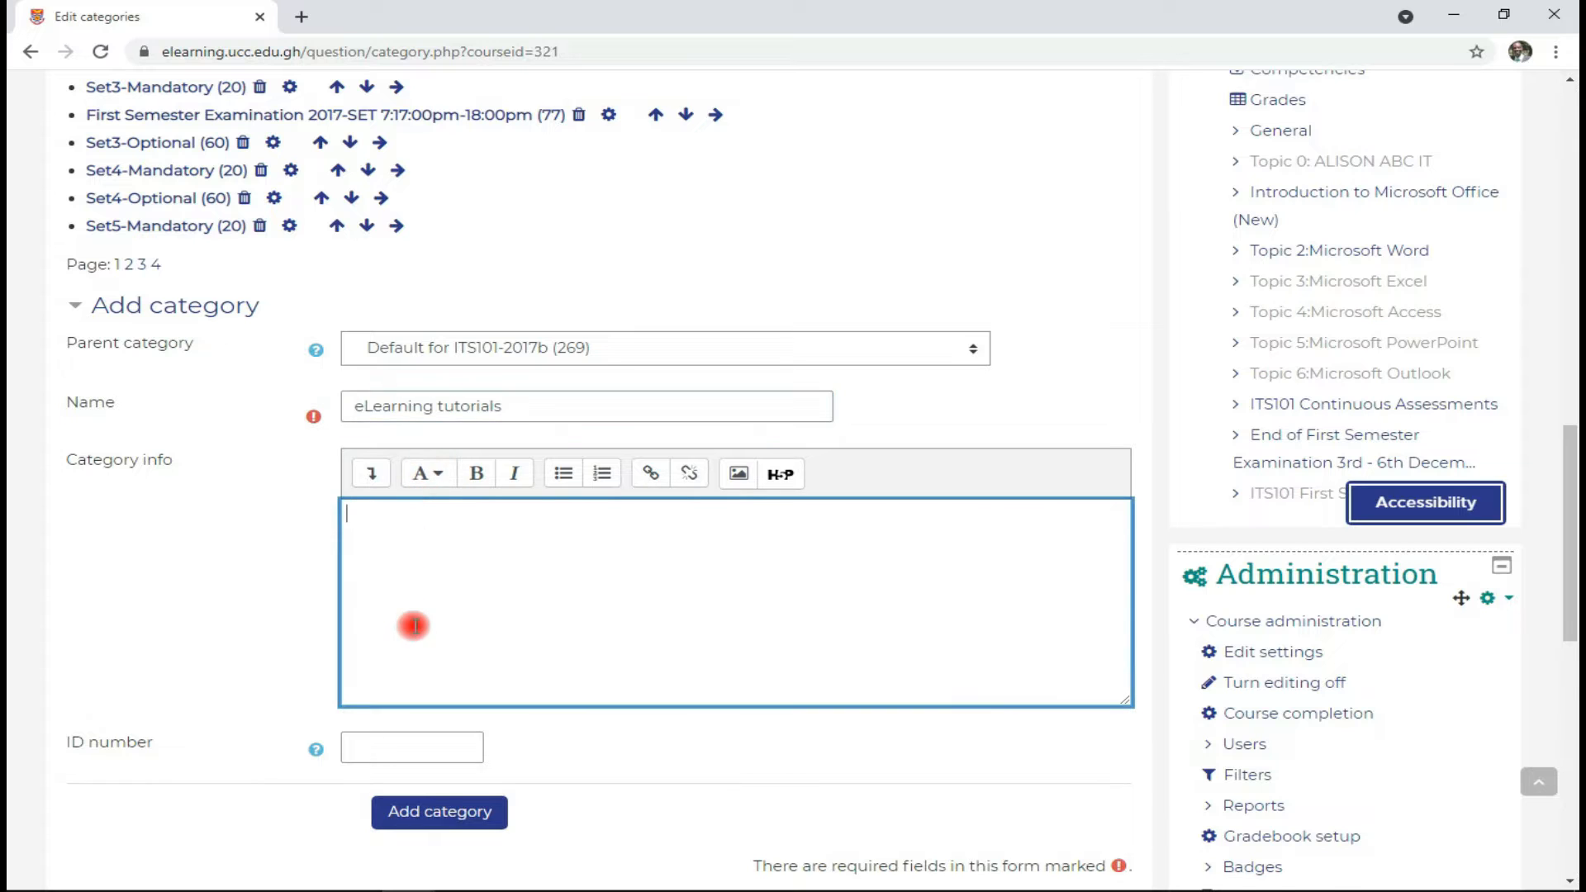
{"action": "scroll", "coordinate": [413, 627], "scroll_direction": "down", "scroll_amount": 2}
{"action": "left_click", "coordinate": [436, 626]}
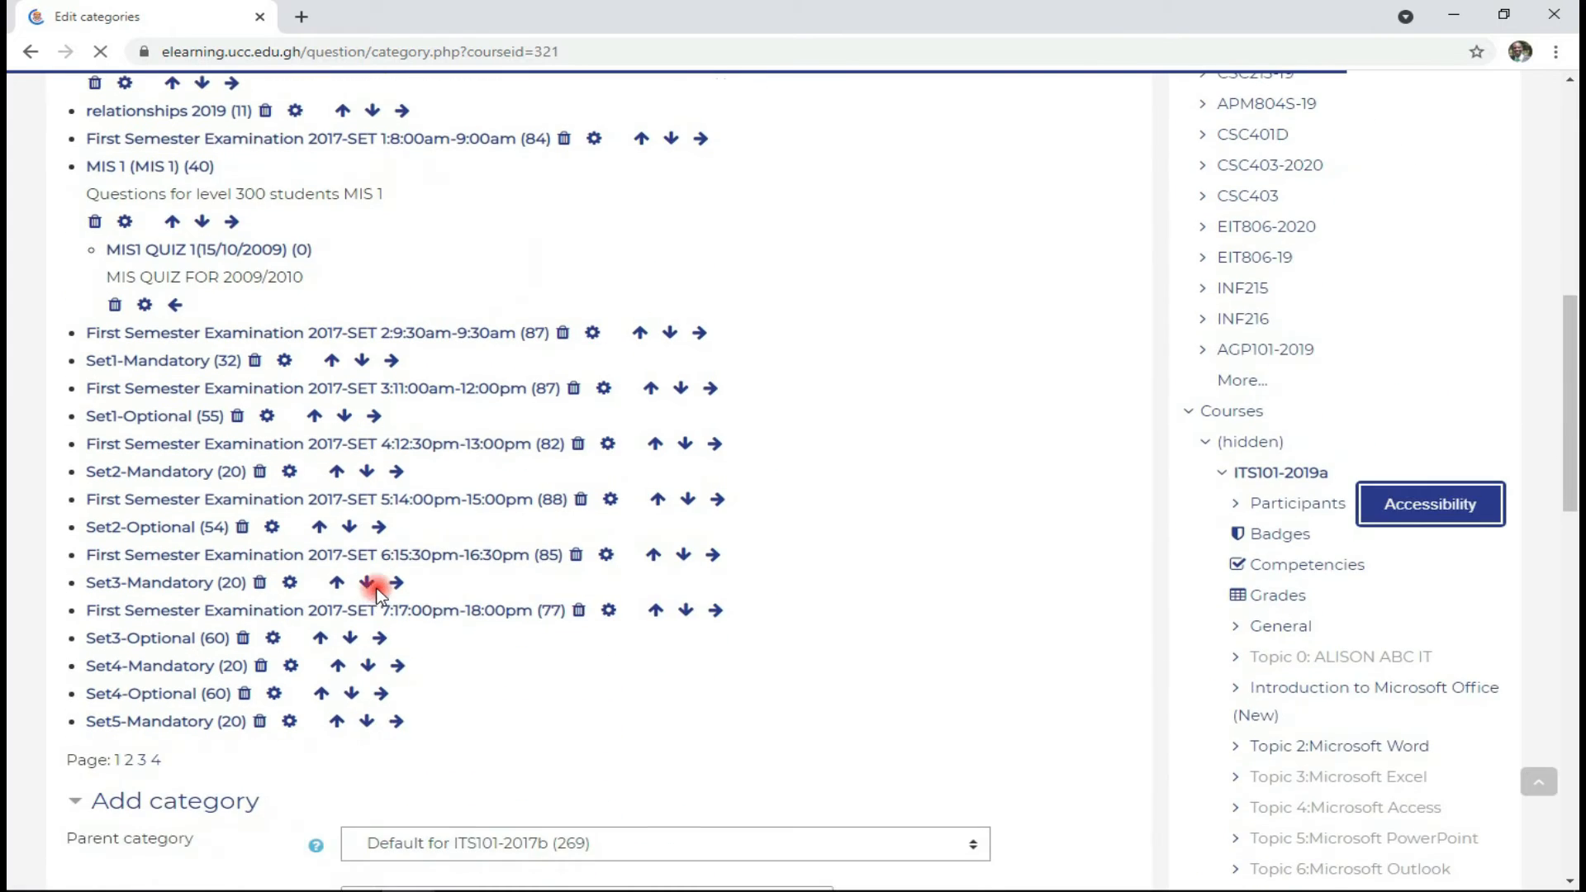
Find the eLearning tutorials category on page 2 of the category list and open its questions.
{"action": "scroll", "coordinate": [375, 588], "scroll_direction": "down", "scroll_amount": 2}
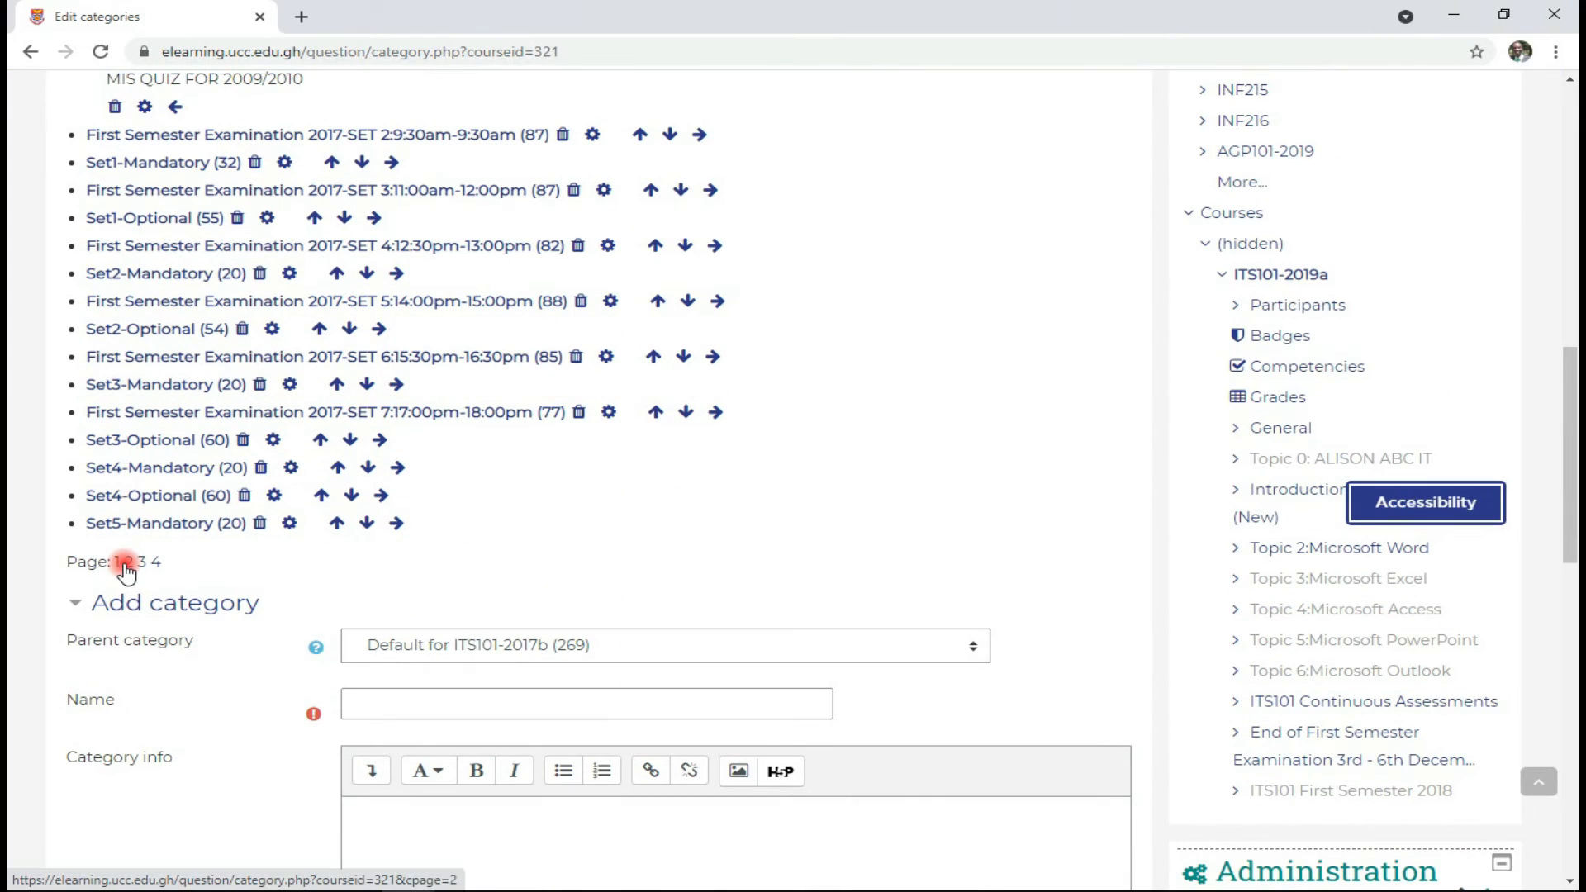
{"action": "left_click", "coordinate": [126, 564]}
{"action": "scroll", "coordinate": [316, 549], "scroll_direction": "down", "scroll_amount": 5}
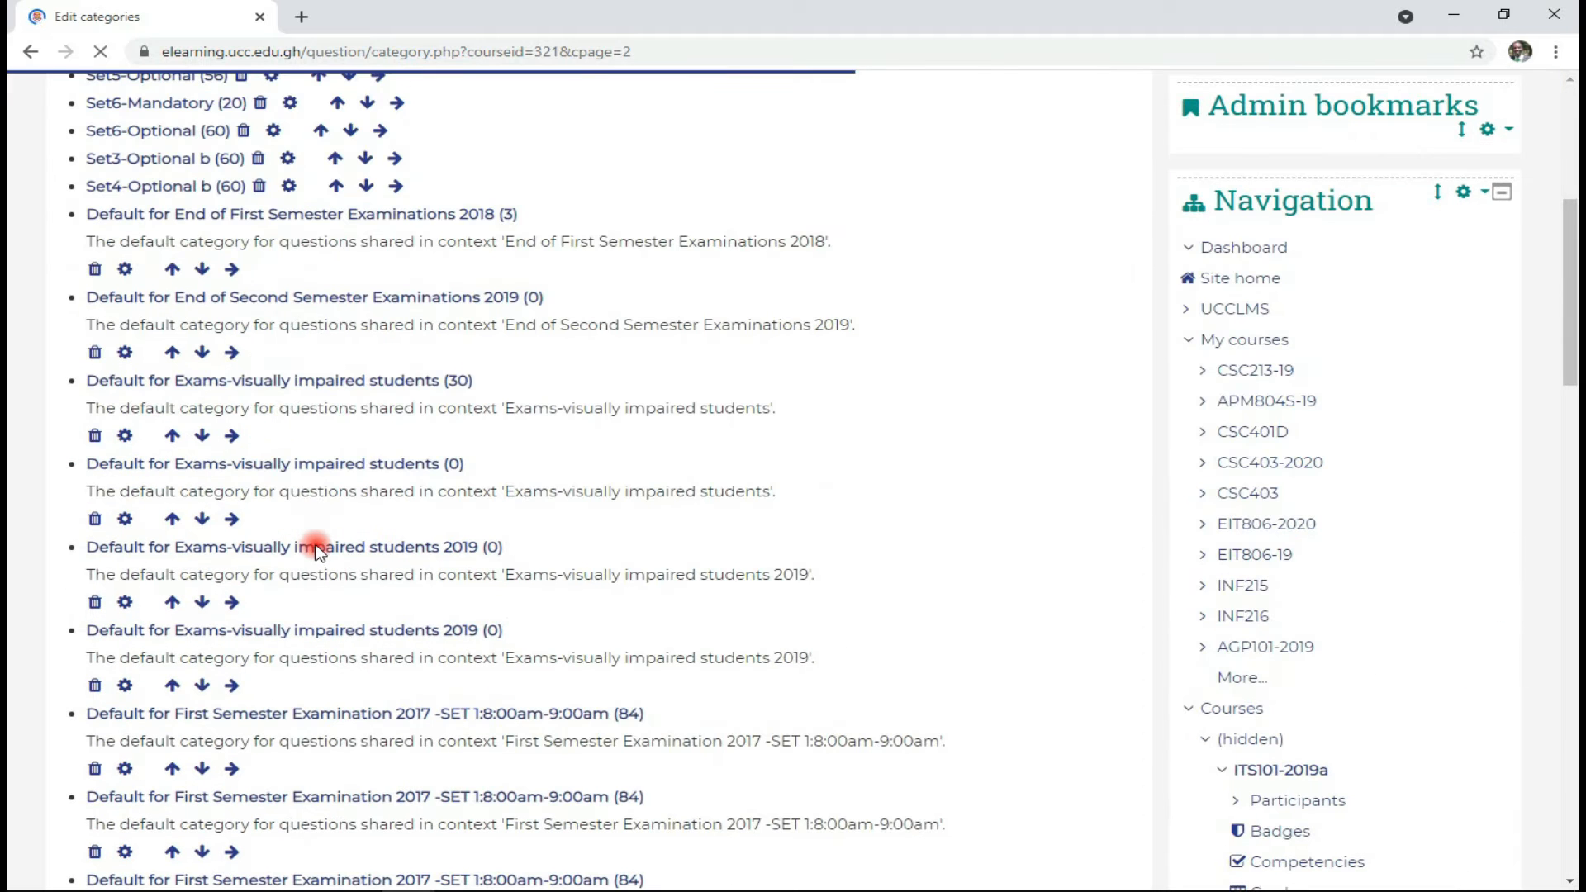
{"action": "scroll", "coordinate": [237, 273], "scroll_direction": "down", "scroll_amount": 13}
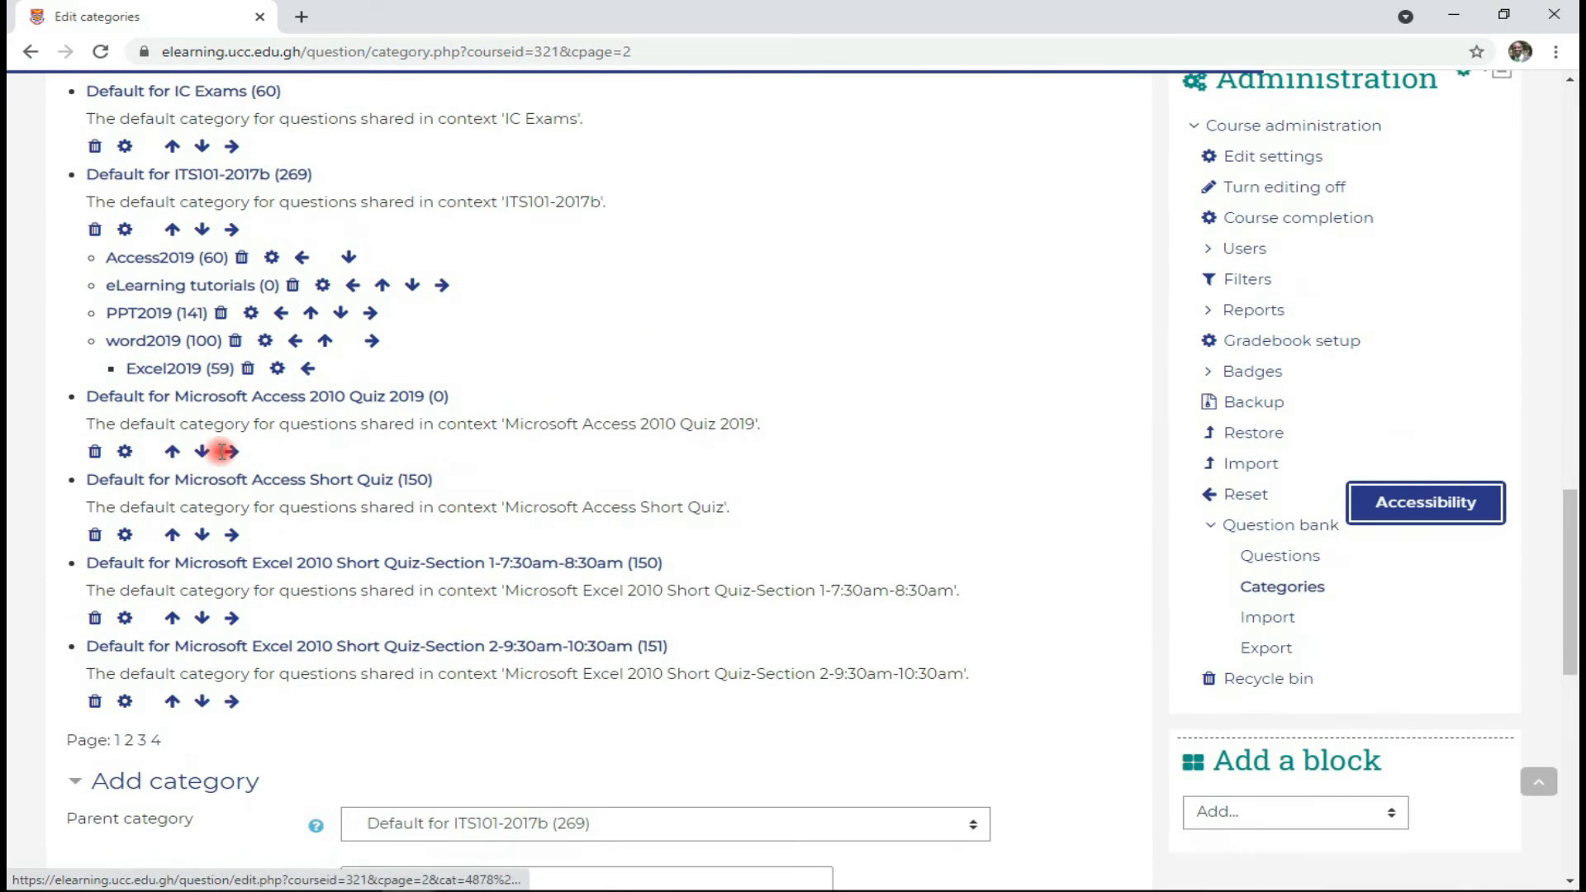
{"action": "left_click", "coordinate": [177, 289]}
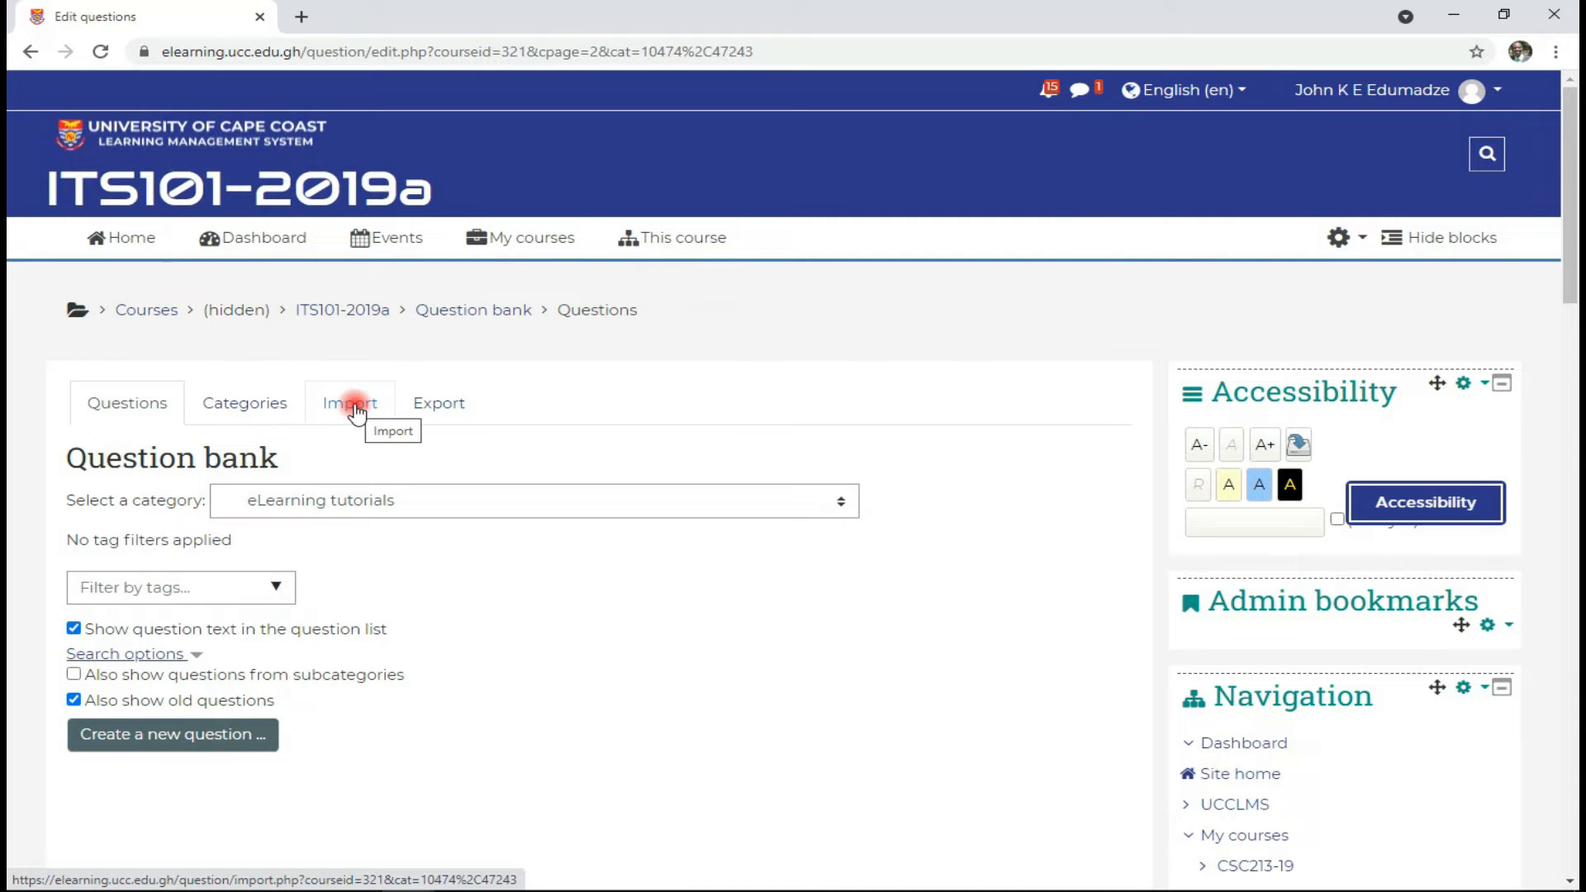
Open the question import form with all sections expanded and choose GIFT format as the file format.
{"action": "left_click", "coordinate": [356, 410]}
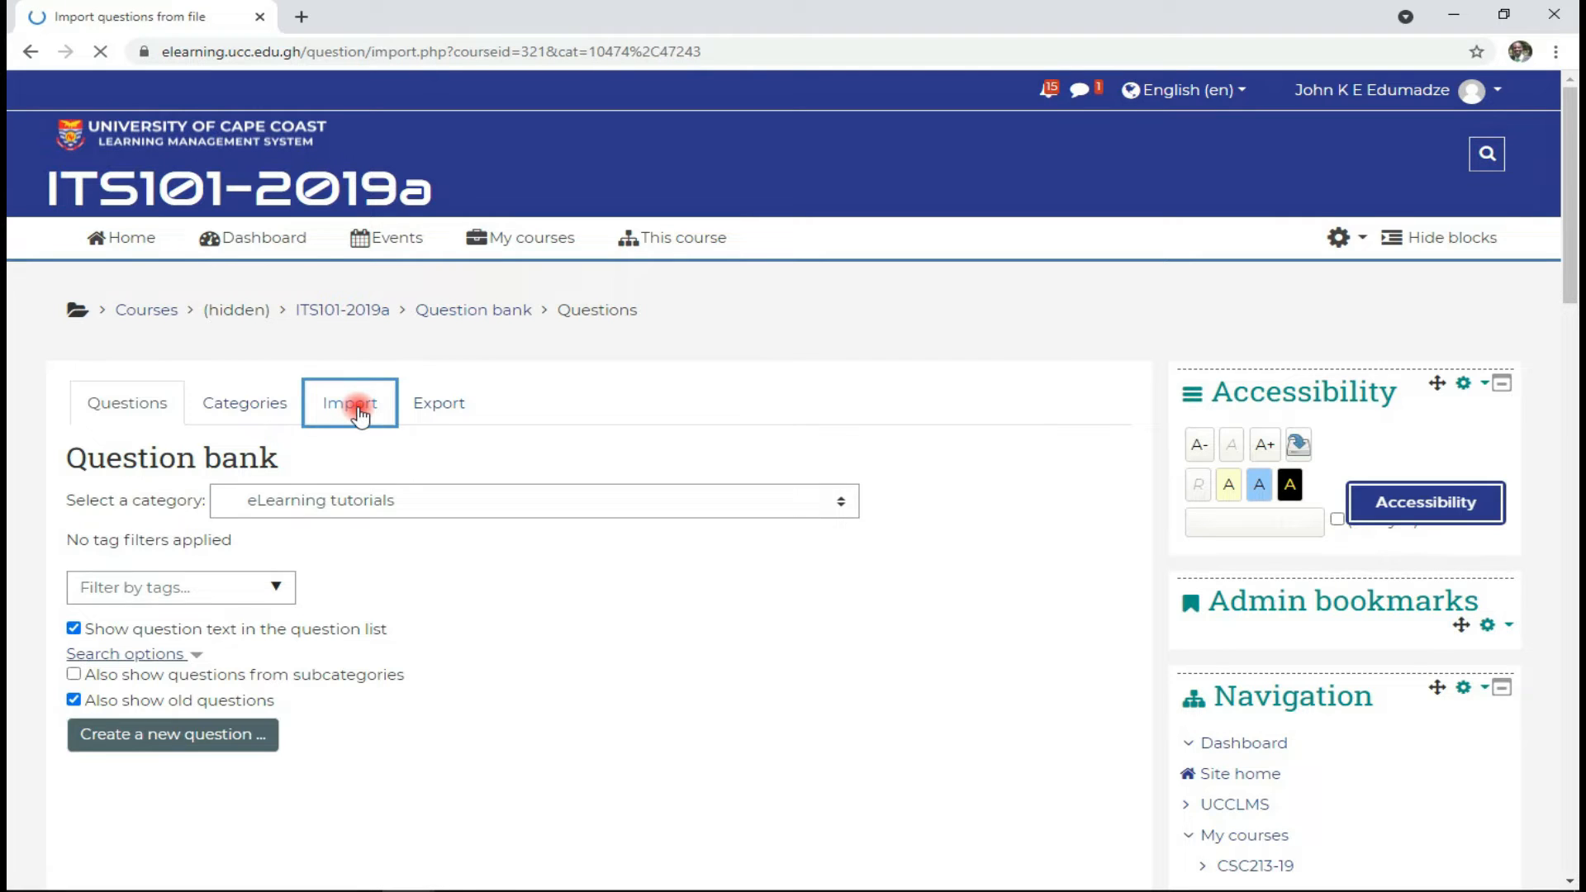
{"action": "scroll", "coordinate": [357, 446], "scroll_direction": "down", "scroll_amount": 1}
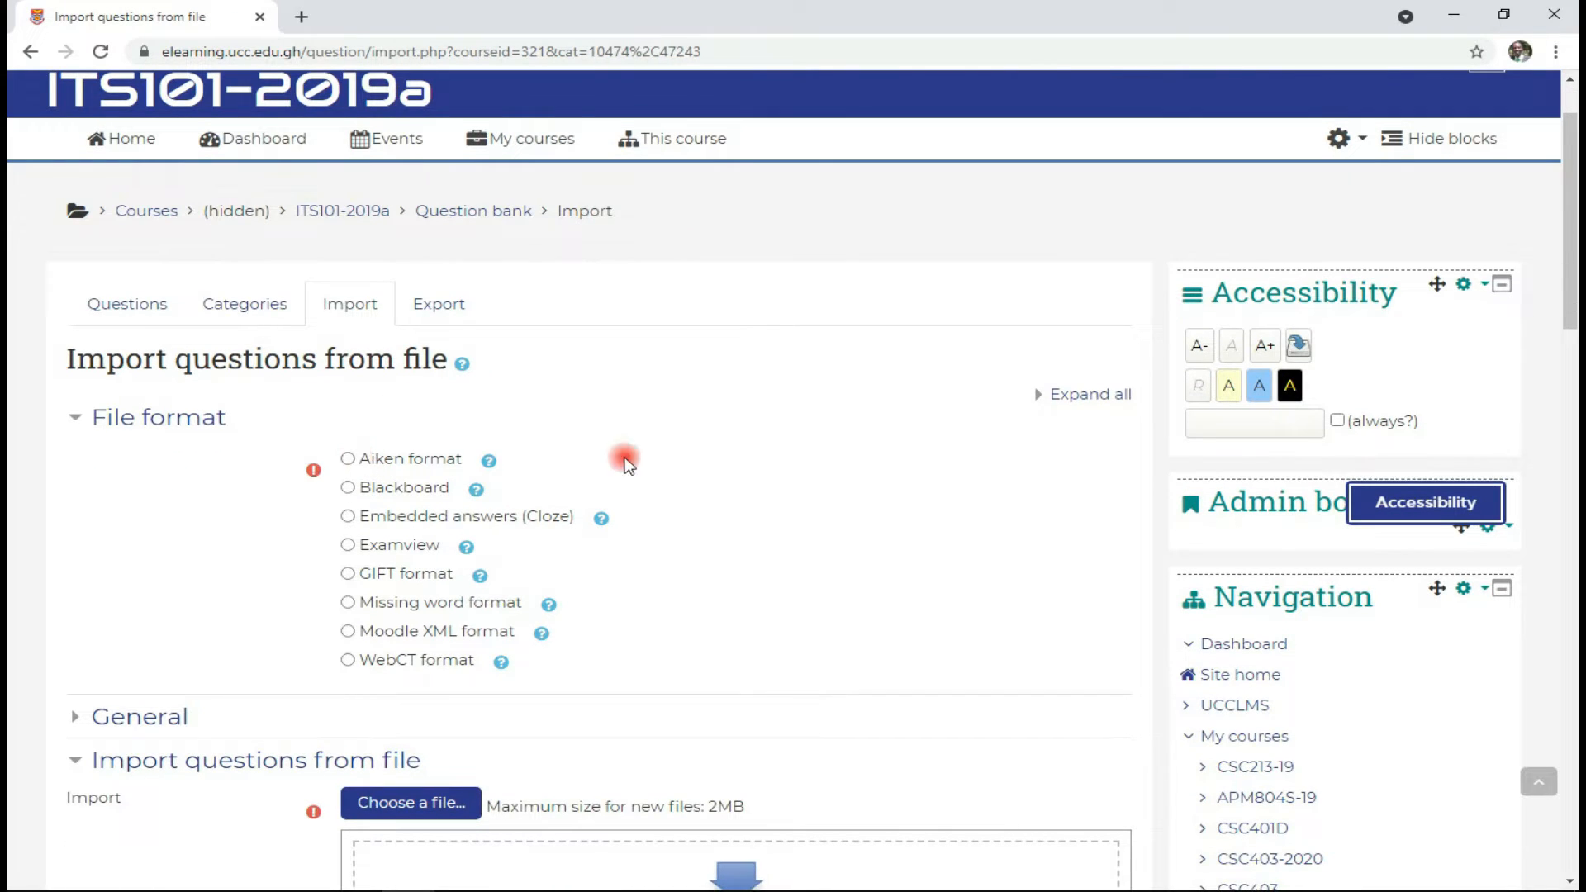
{"action": "left_click", "coordinate": [1111, 397]}
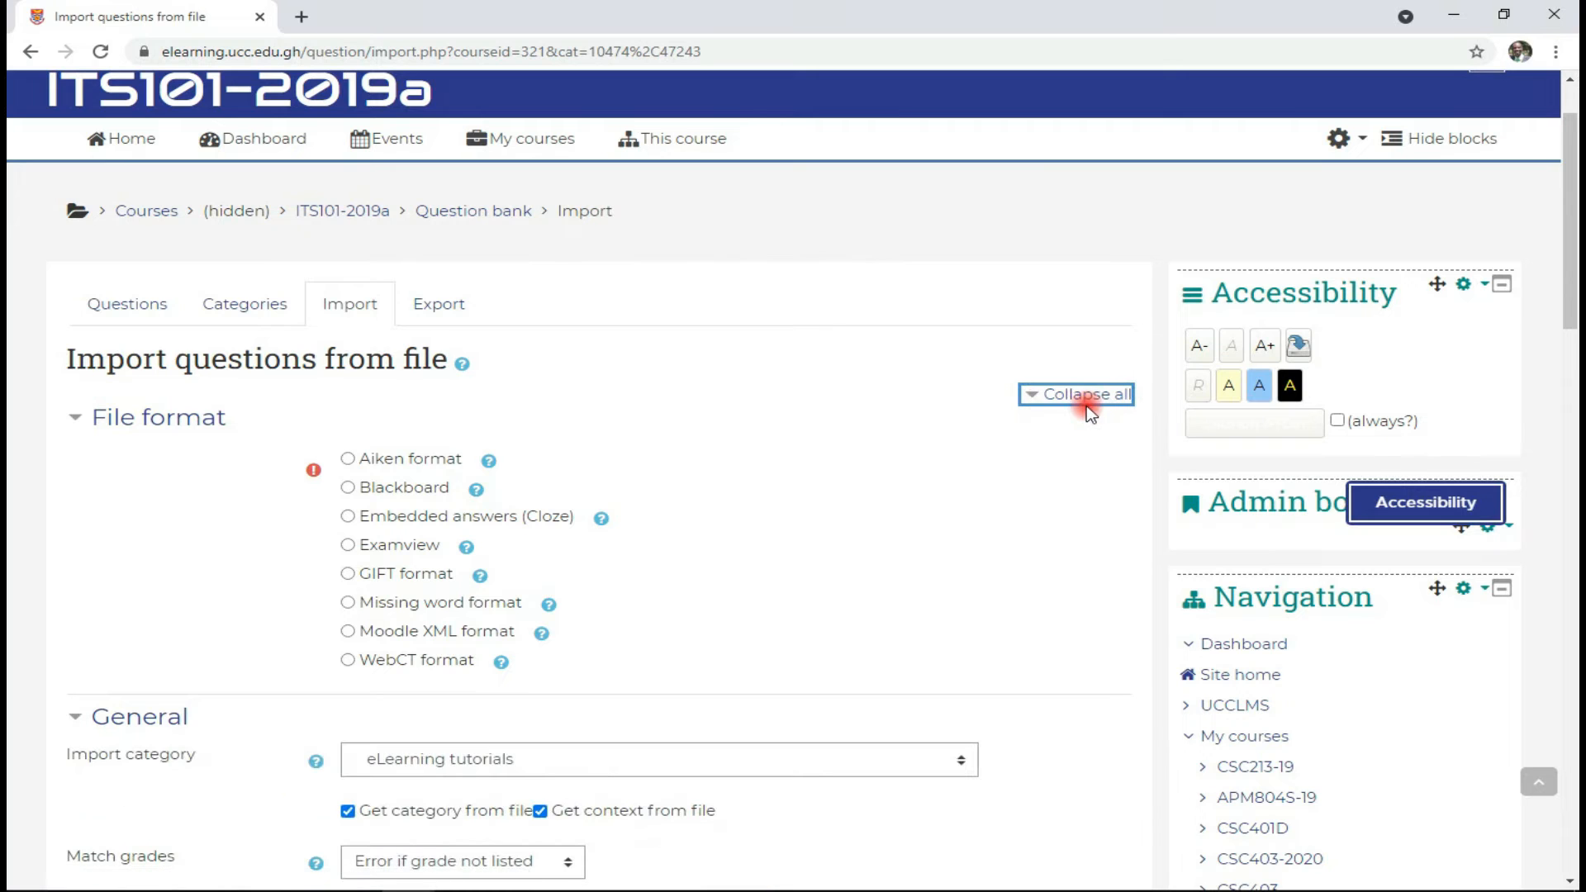
{"action": "scroll", "coordinate": [319, 521], "scroll_direction": "down", "scroll_amount": 2}
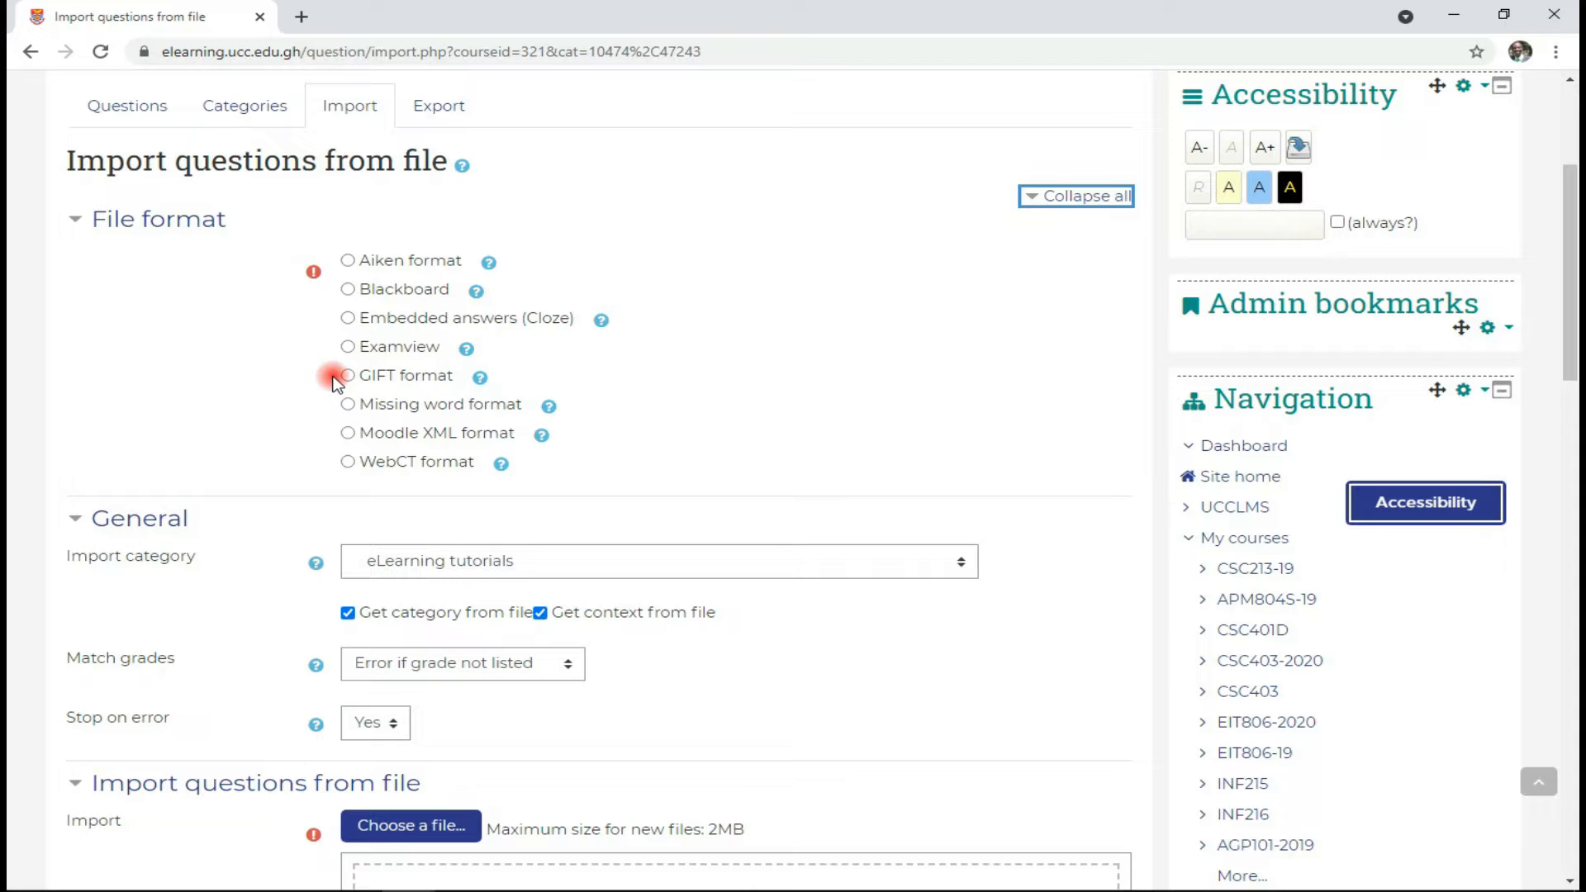
{"action": "left_click", "coordinate": [348, 376]}
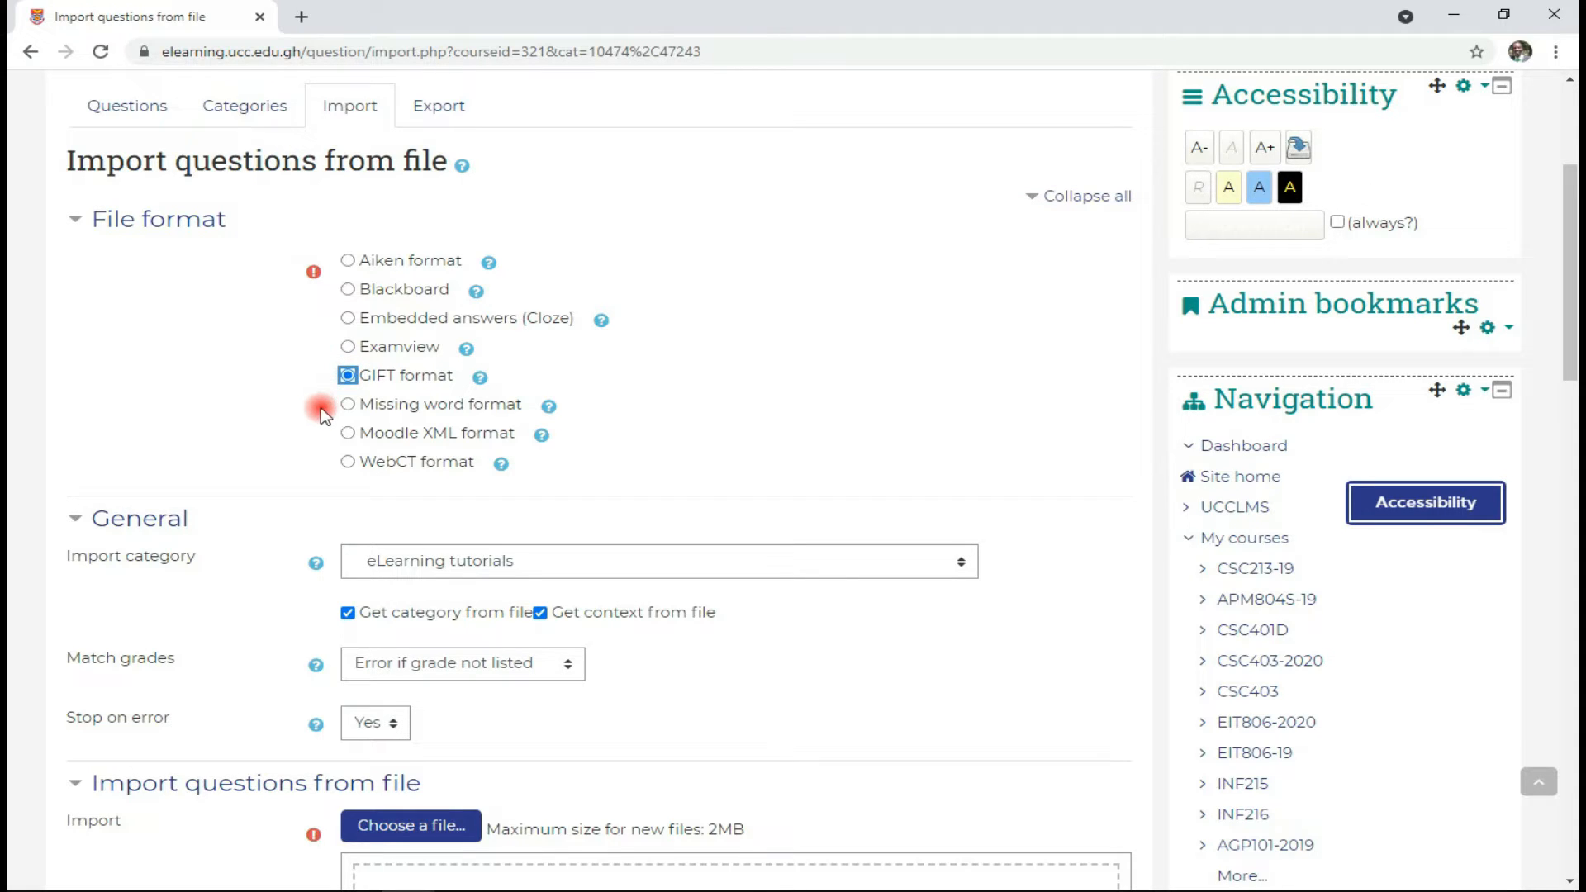
Examine the help notes for the Missing word and Moodle XML formats and the Import category and Stop on error options.
{"action": "scroll", "coordinate": [283, 418], "scroll_direction": "down", "scroll_amount": 3}
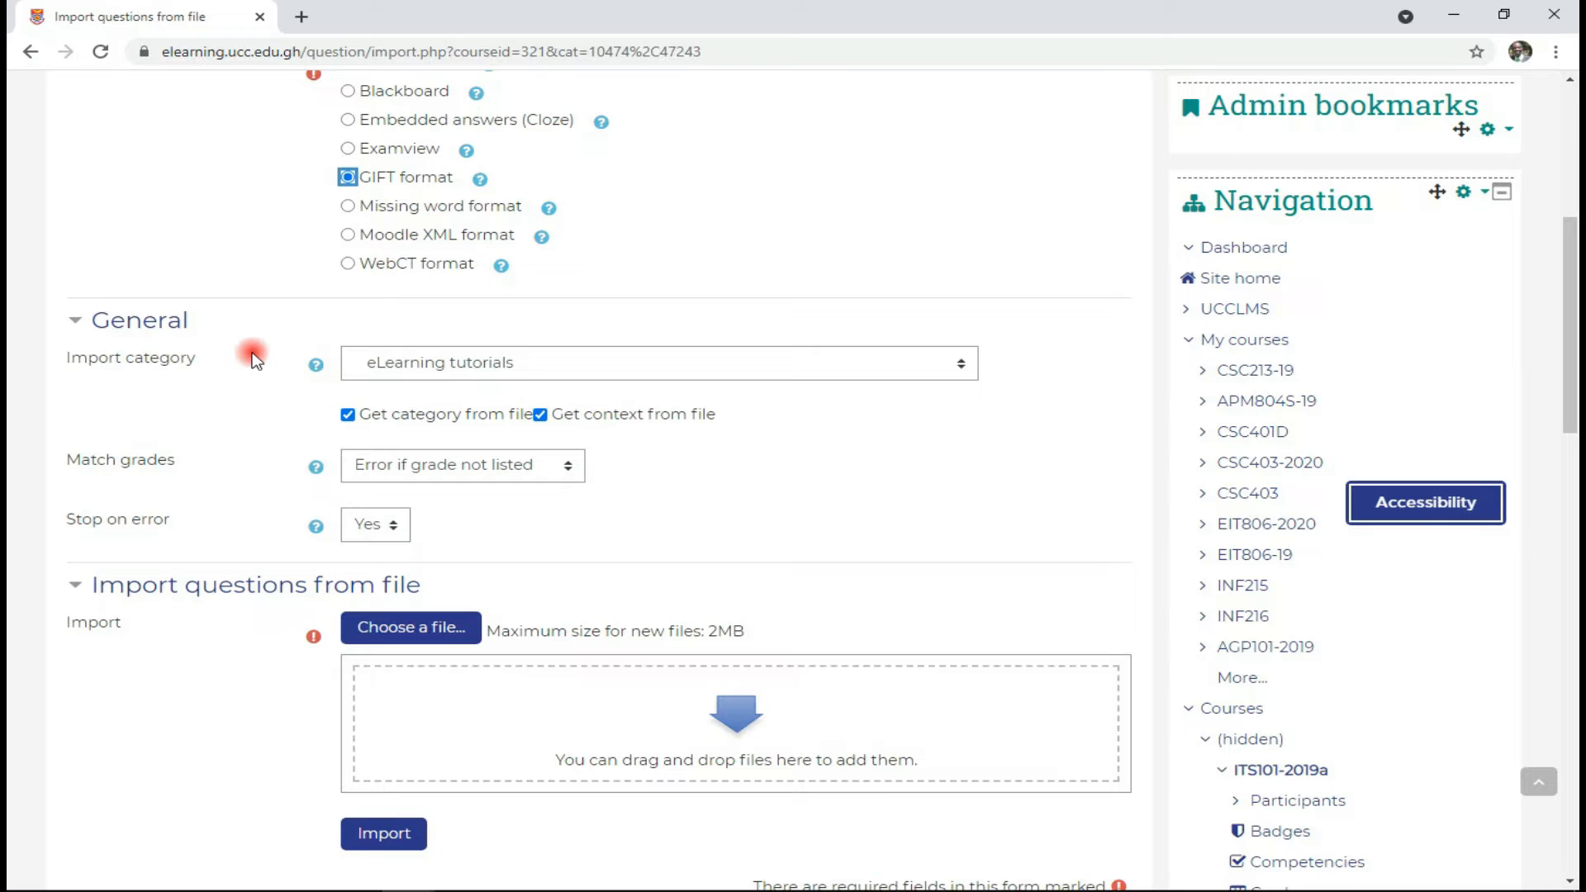
{"action": "left_click", "coordinate": [466, 150]}
{"action": "left_click", "coordinate": [547, 209]}
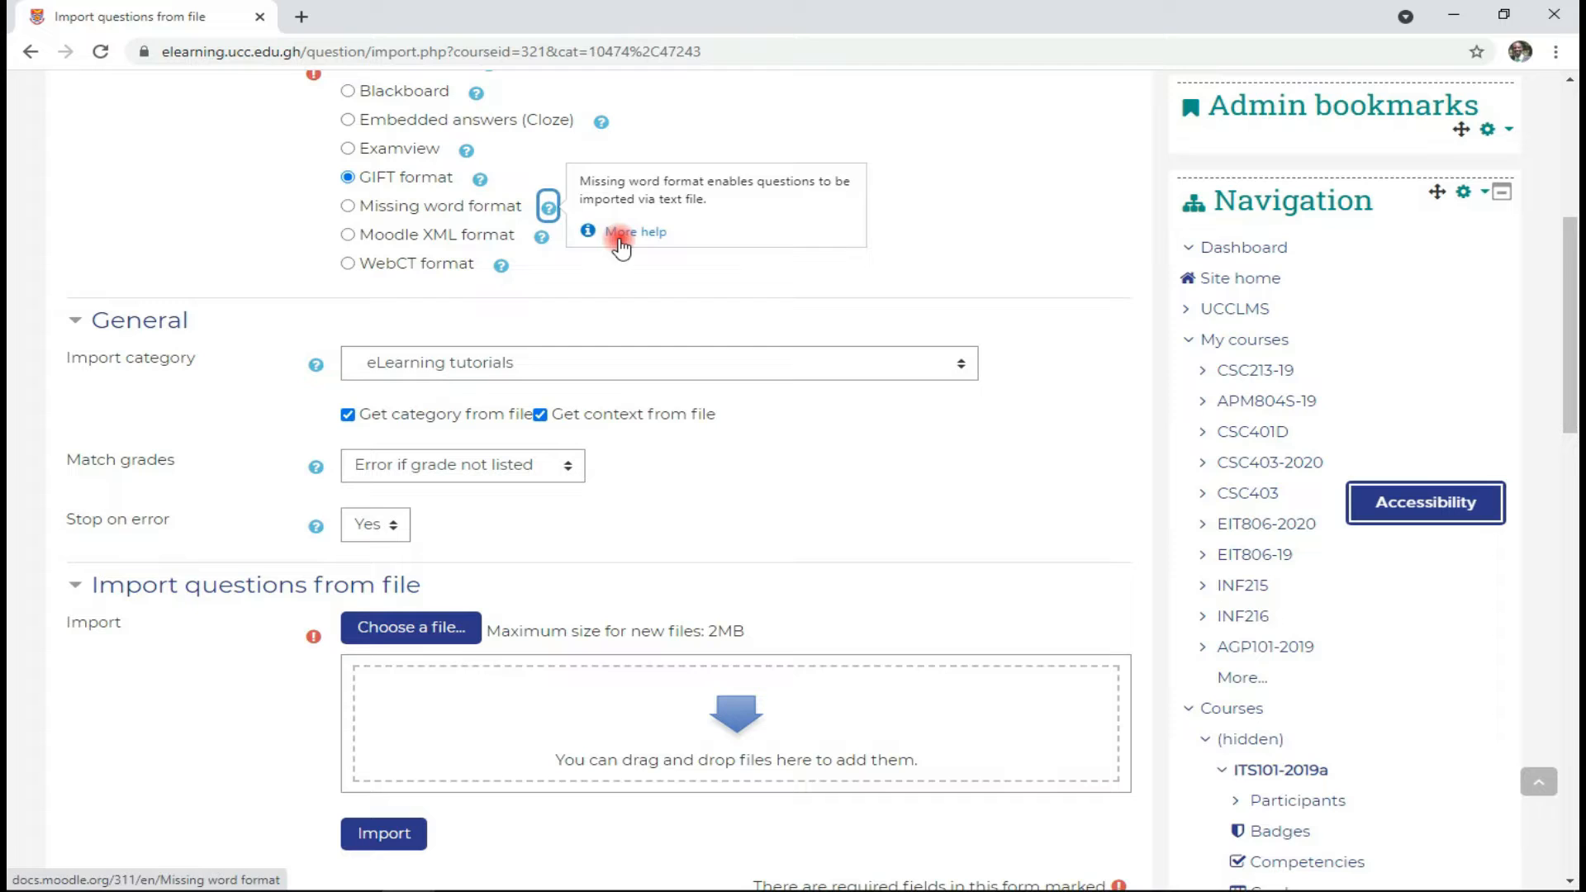
{"action": "left_click", "coordinate": [545, 239]}
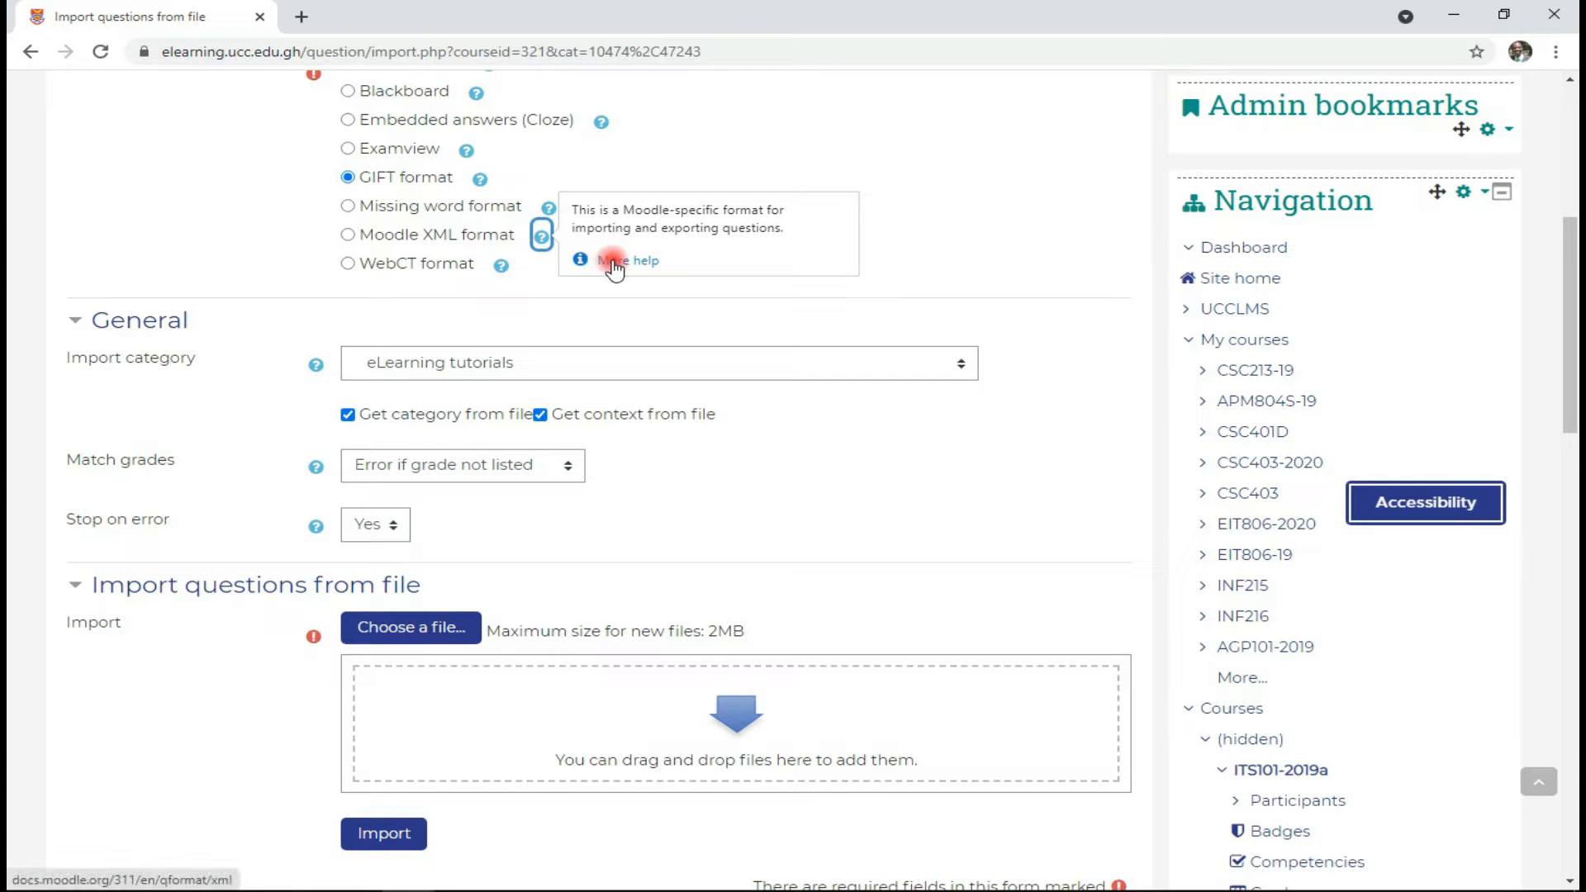
{"action": "left_click", "coordinate": [942, 260]}
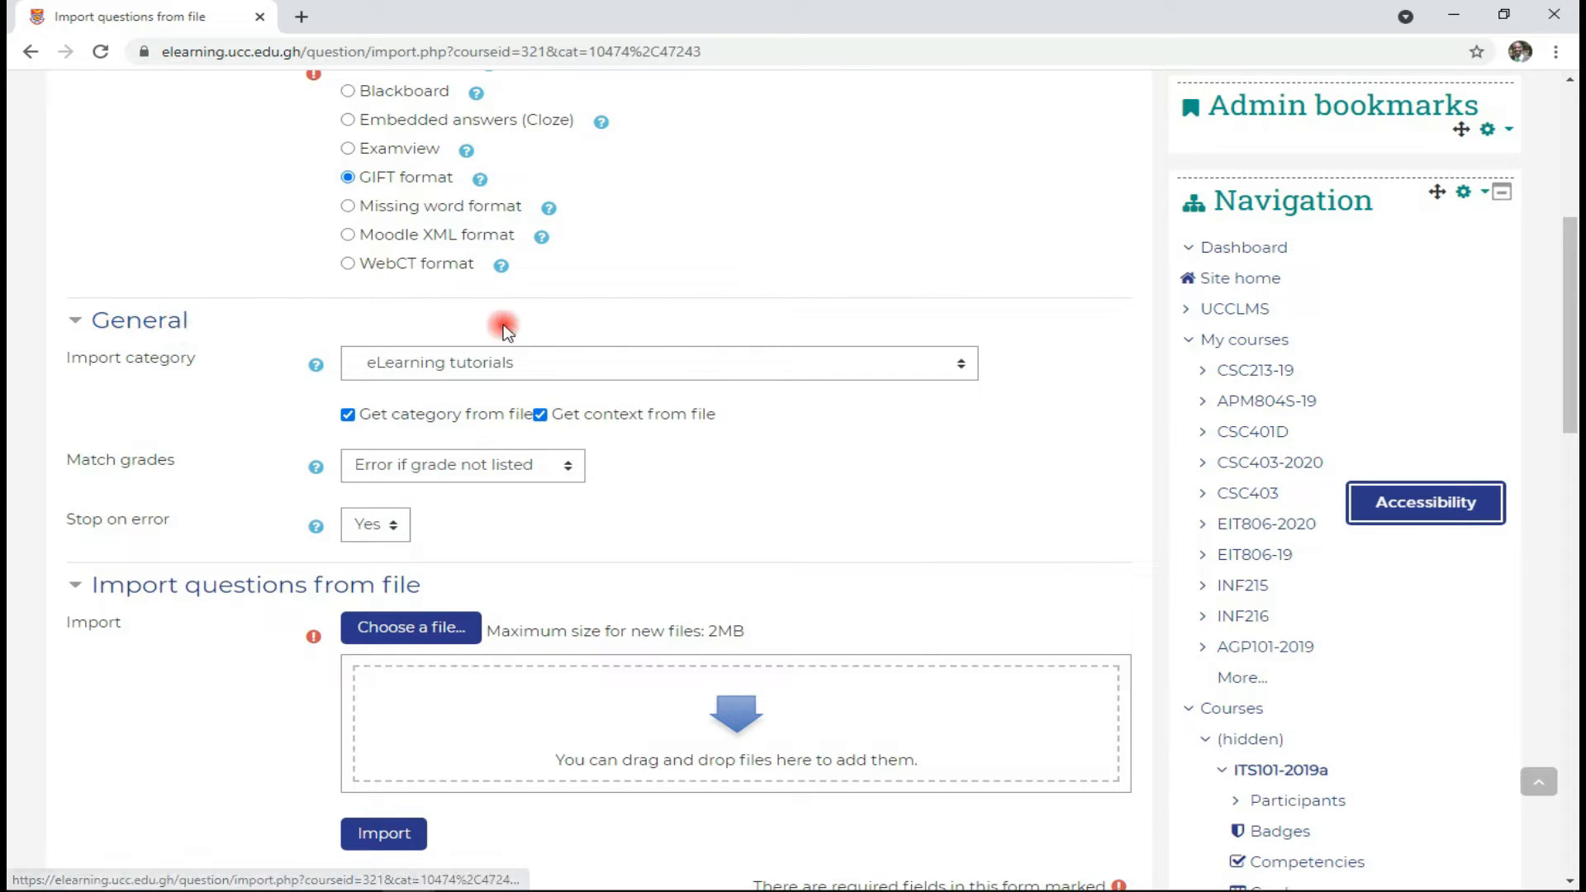
{"action": "left_click", "coordinate": [510, 365]}
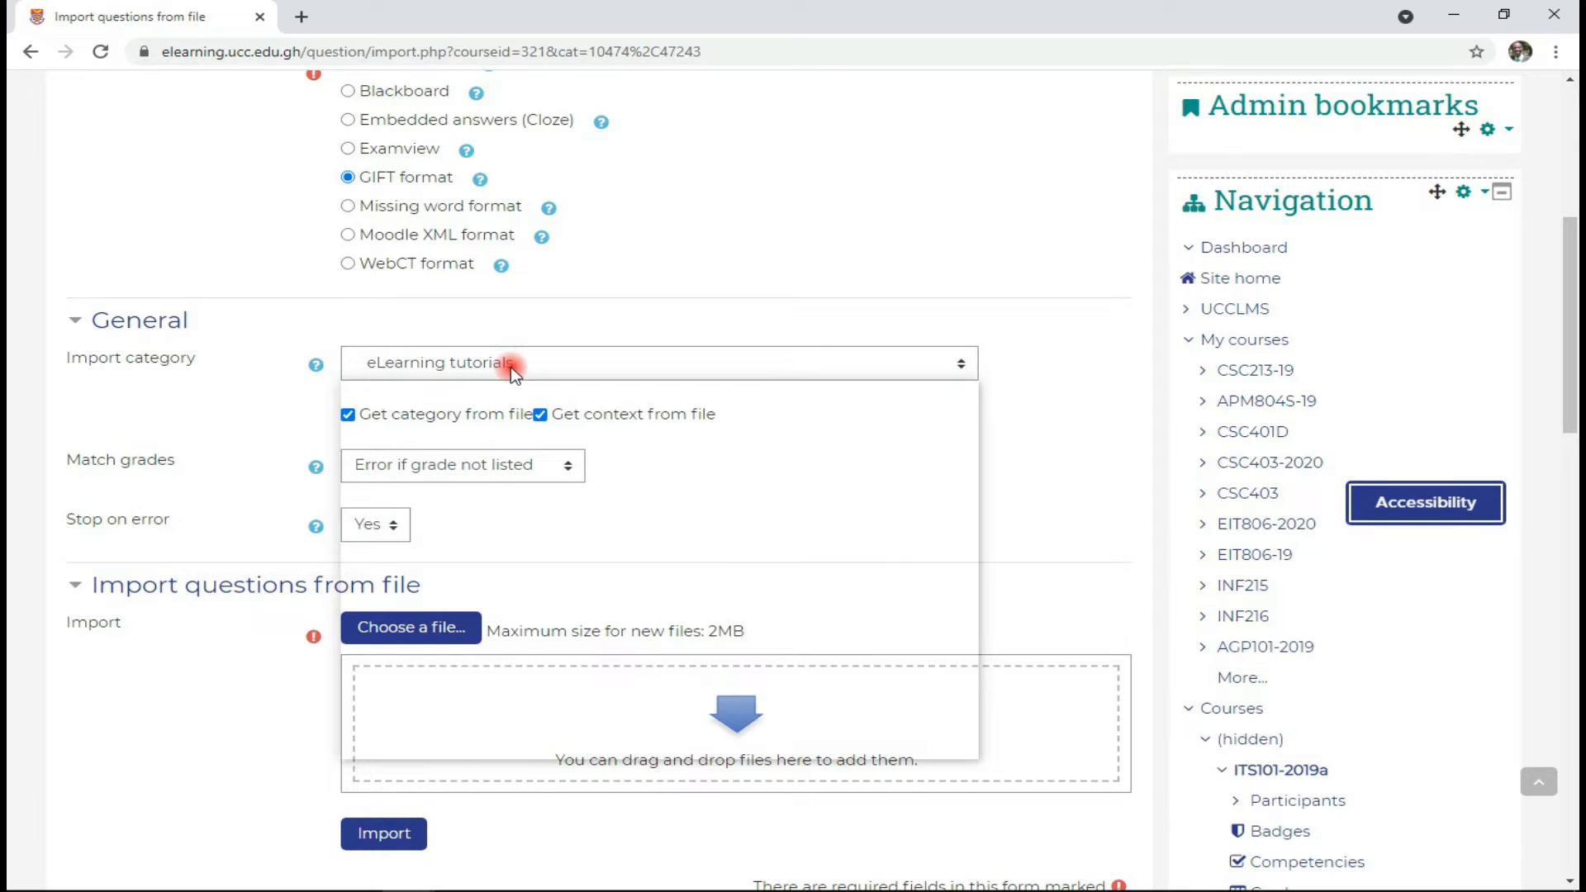
{"action": "left_click", "coordinate": [510, 366]}
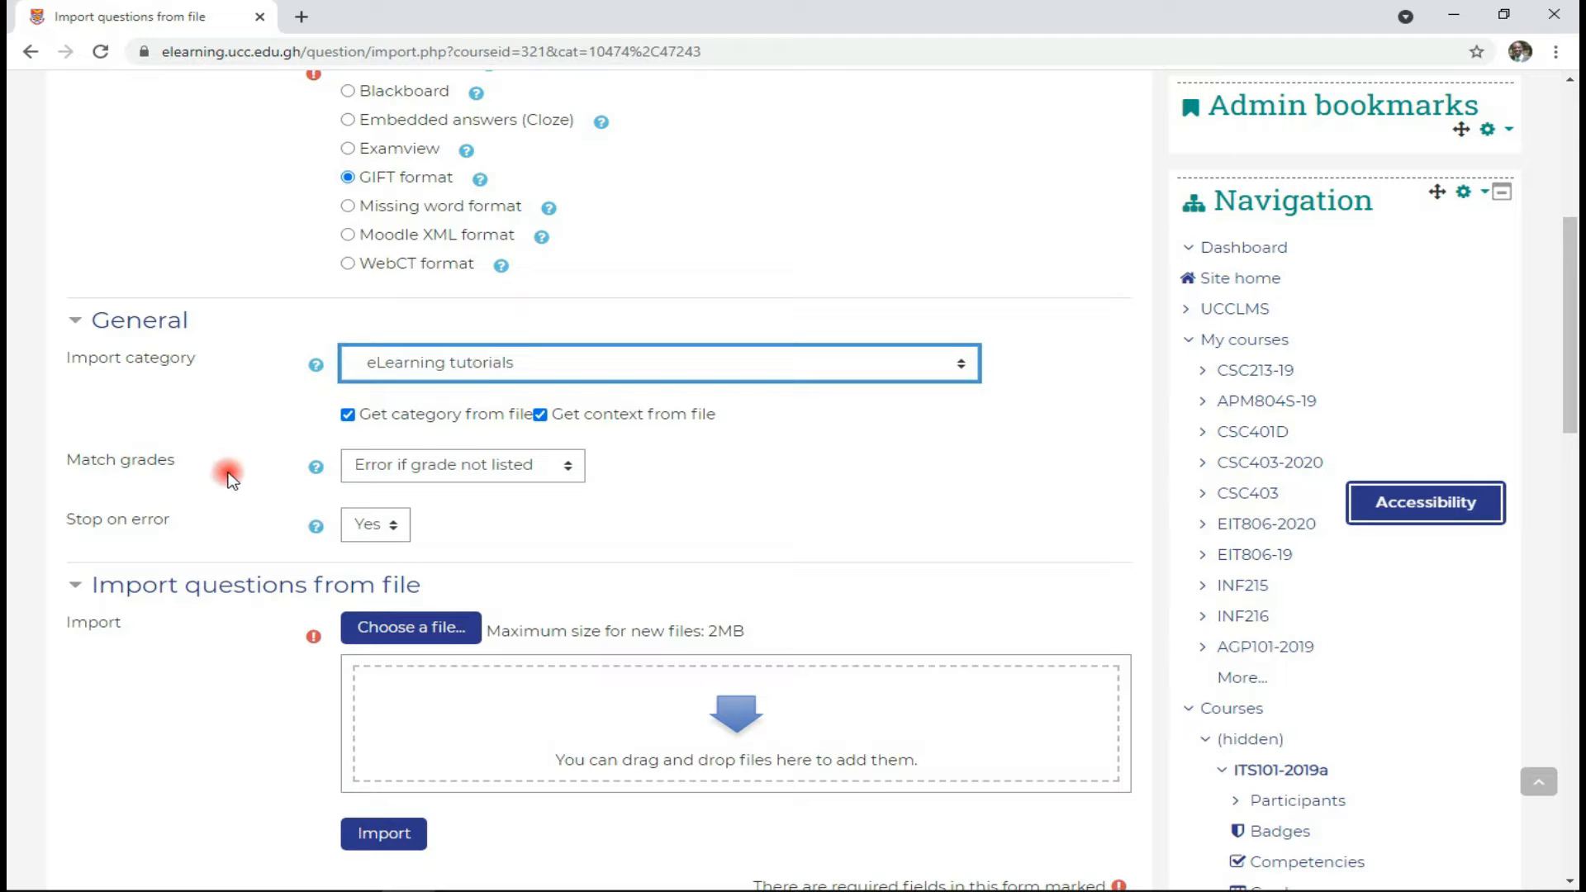
{"action": "left_click", "coordinate": [382, 529]}
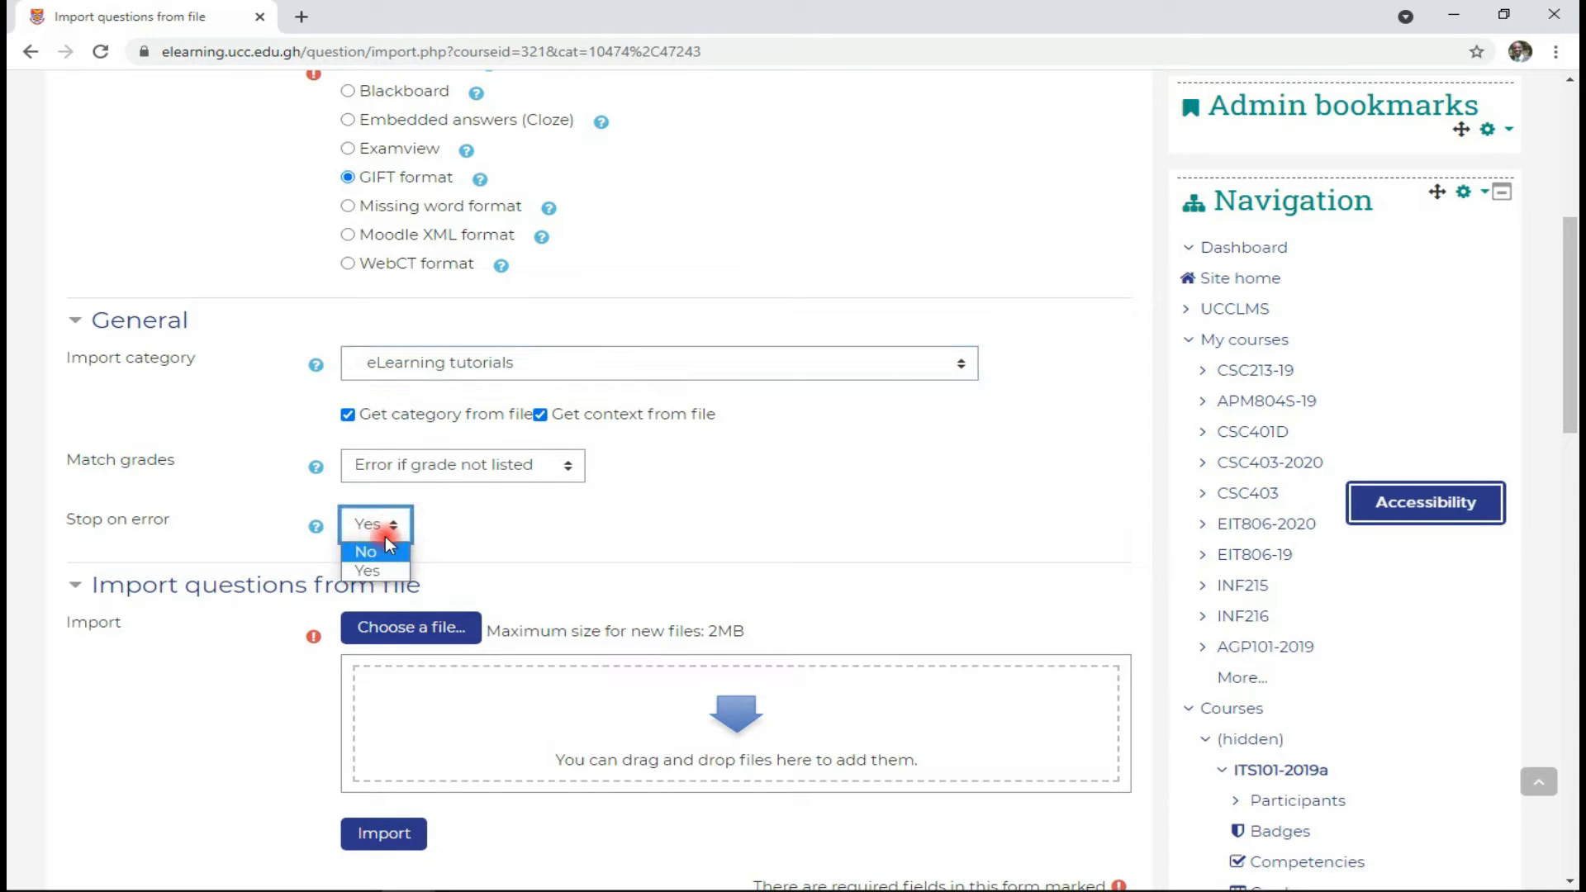
{"action": "left_click", "coordinate": [451, 517]}
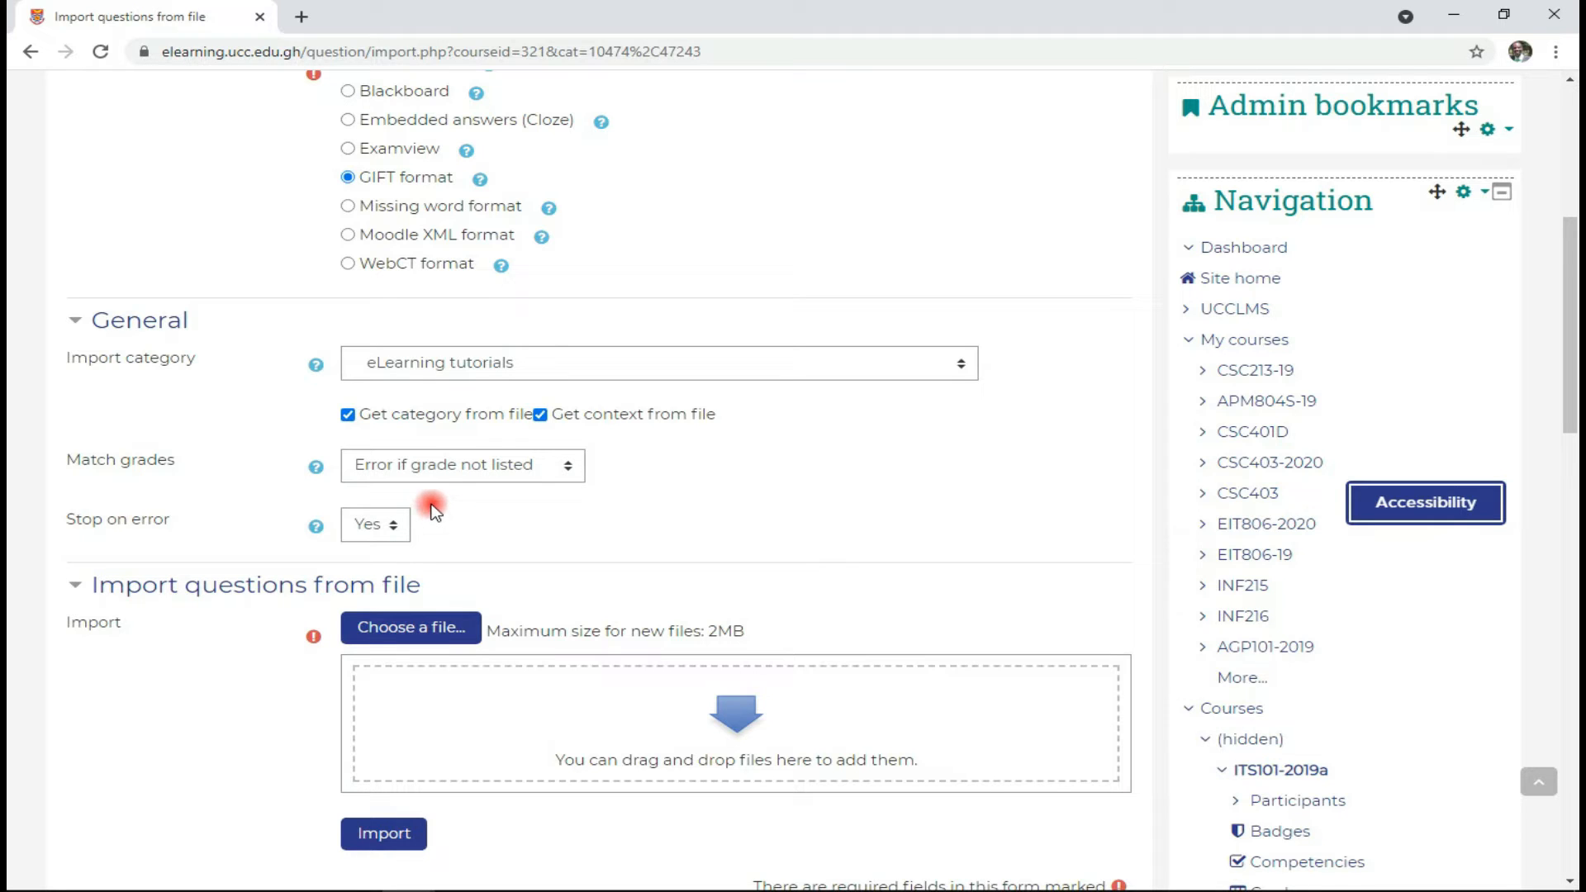
Upload the file "Sample questions in GIFT format" from the Desktop as the import file.
{"action": "scroll", "coordinate": [419, 501], "scroll_direction": "down", "scroll_amount": 1}
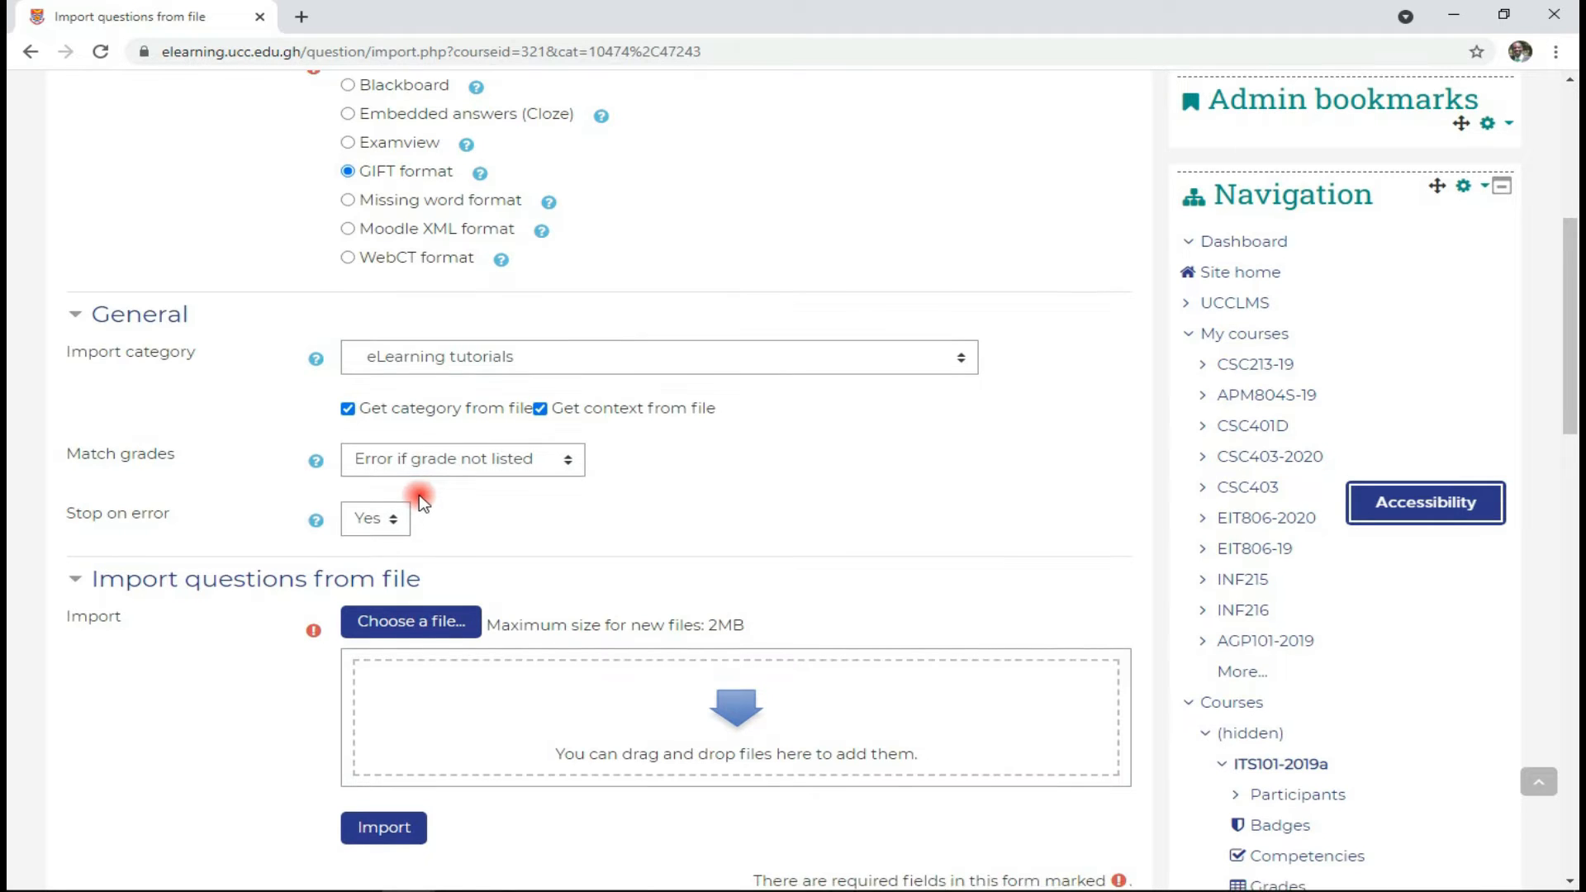
{"action": "scroll", "coordinate": [420, 501], "scroll_direction": "down", "scroll_amount": 2}
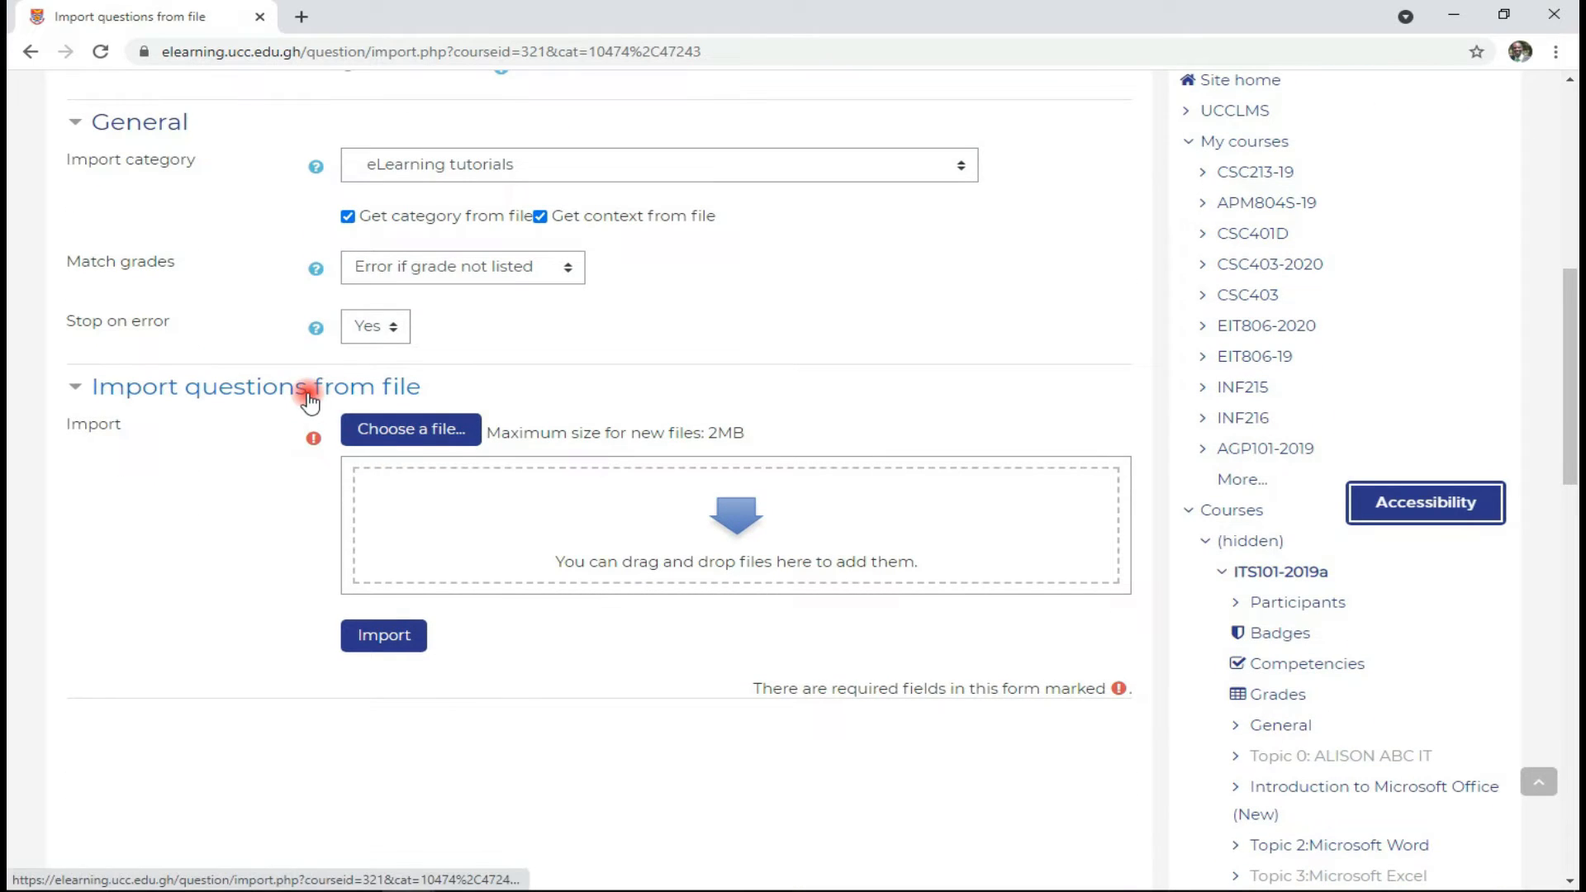
{"action": "left_click", "coordinate": [386, 427]}
{"action": "left_click", "coordinate": [410, 366]}
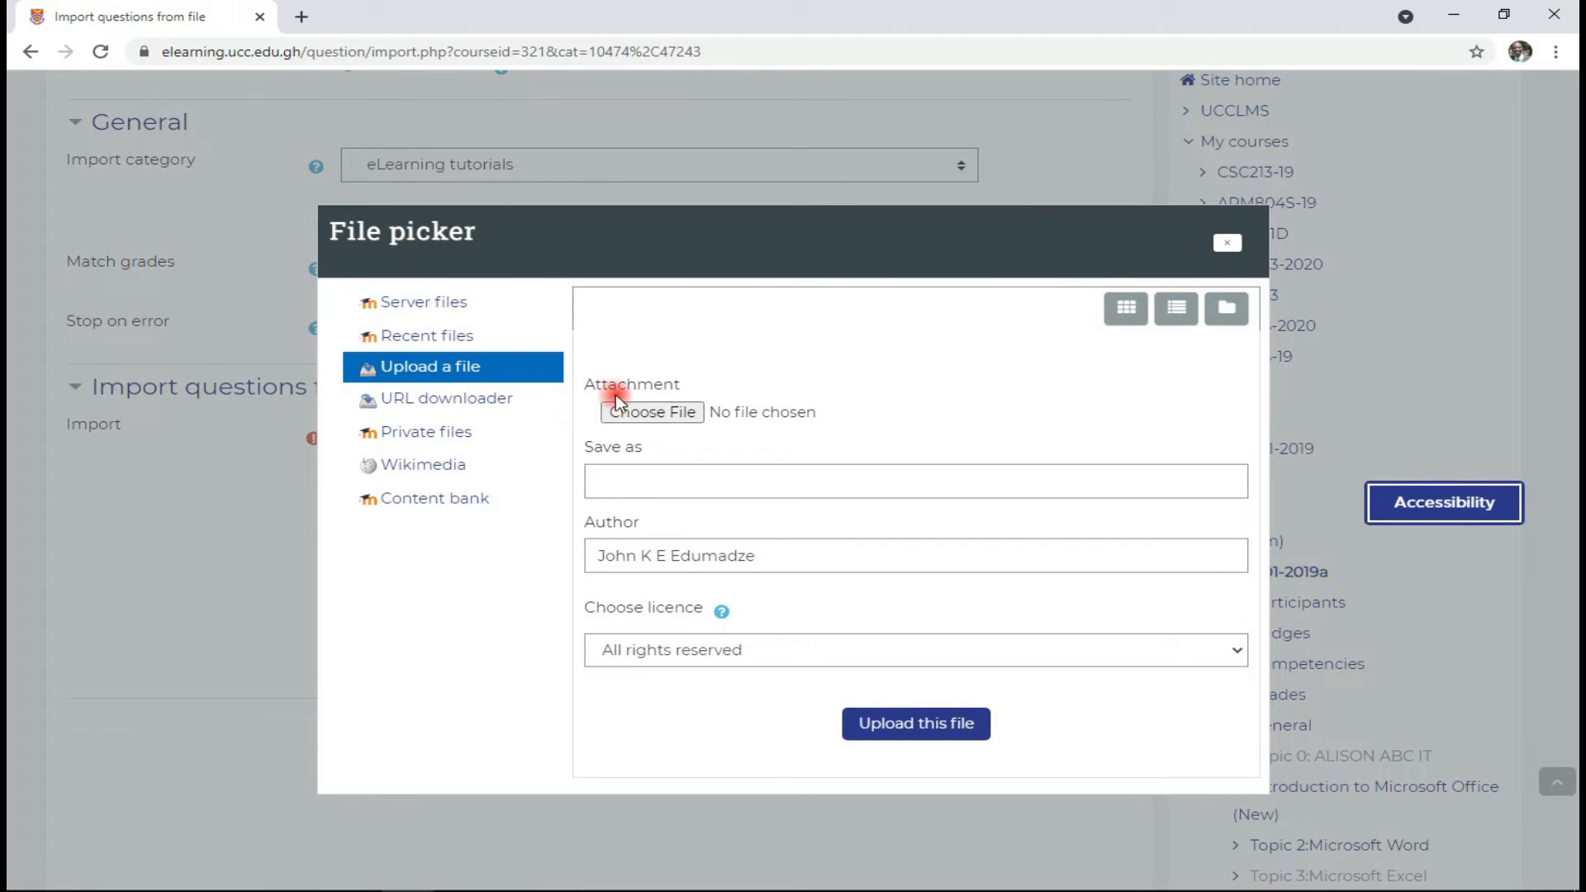
{"action": "left_click", "coordinate": [641, 412]}
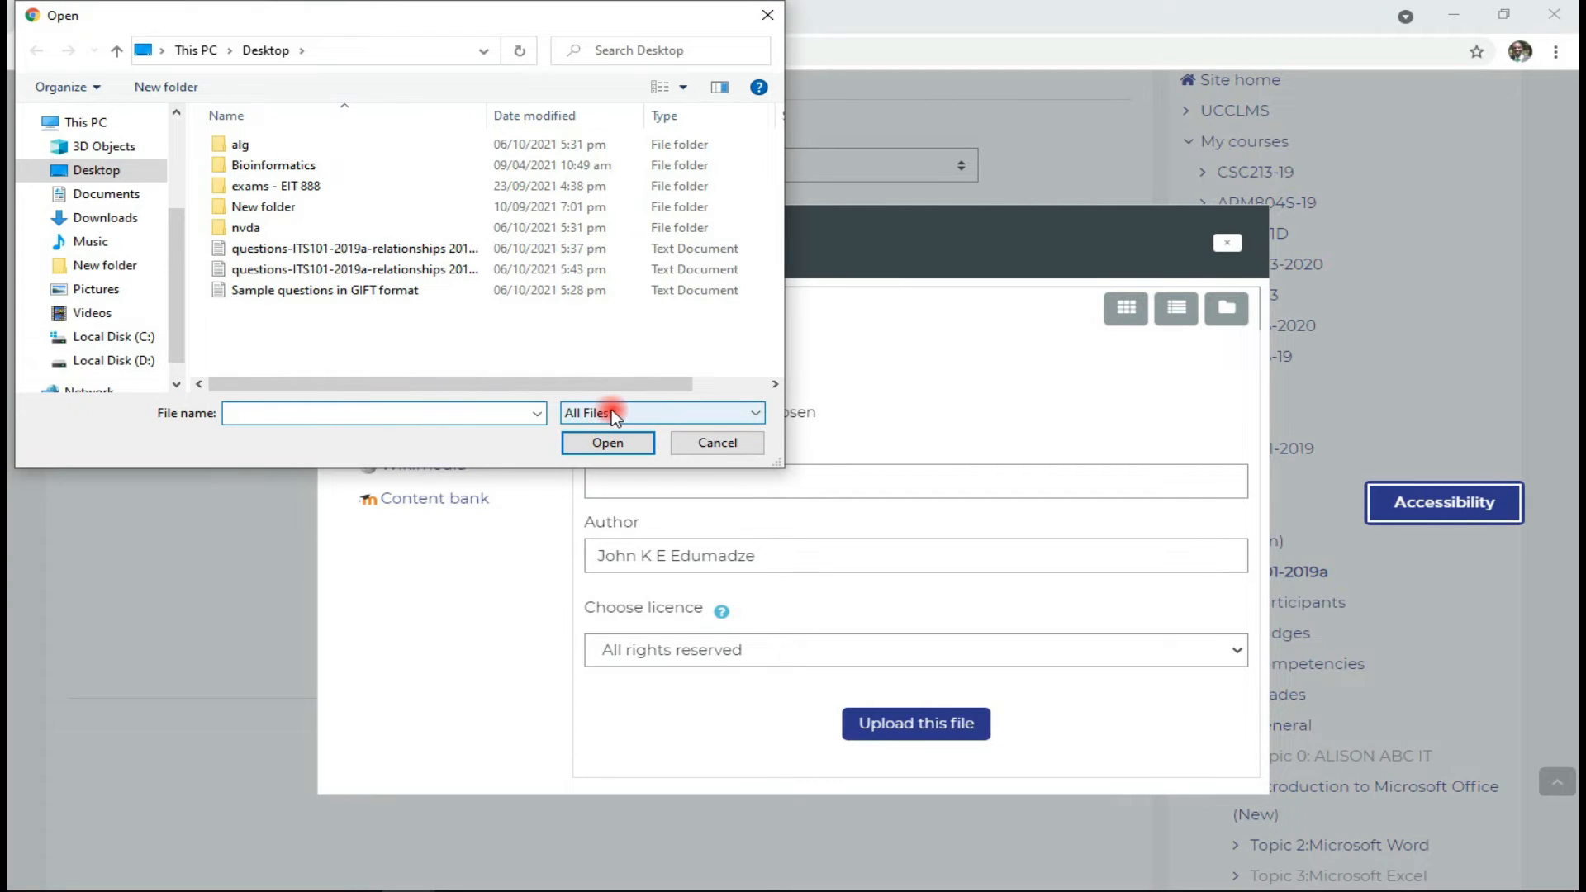
{"action": "left_click", "coordinate": [438, 292]}
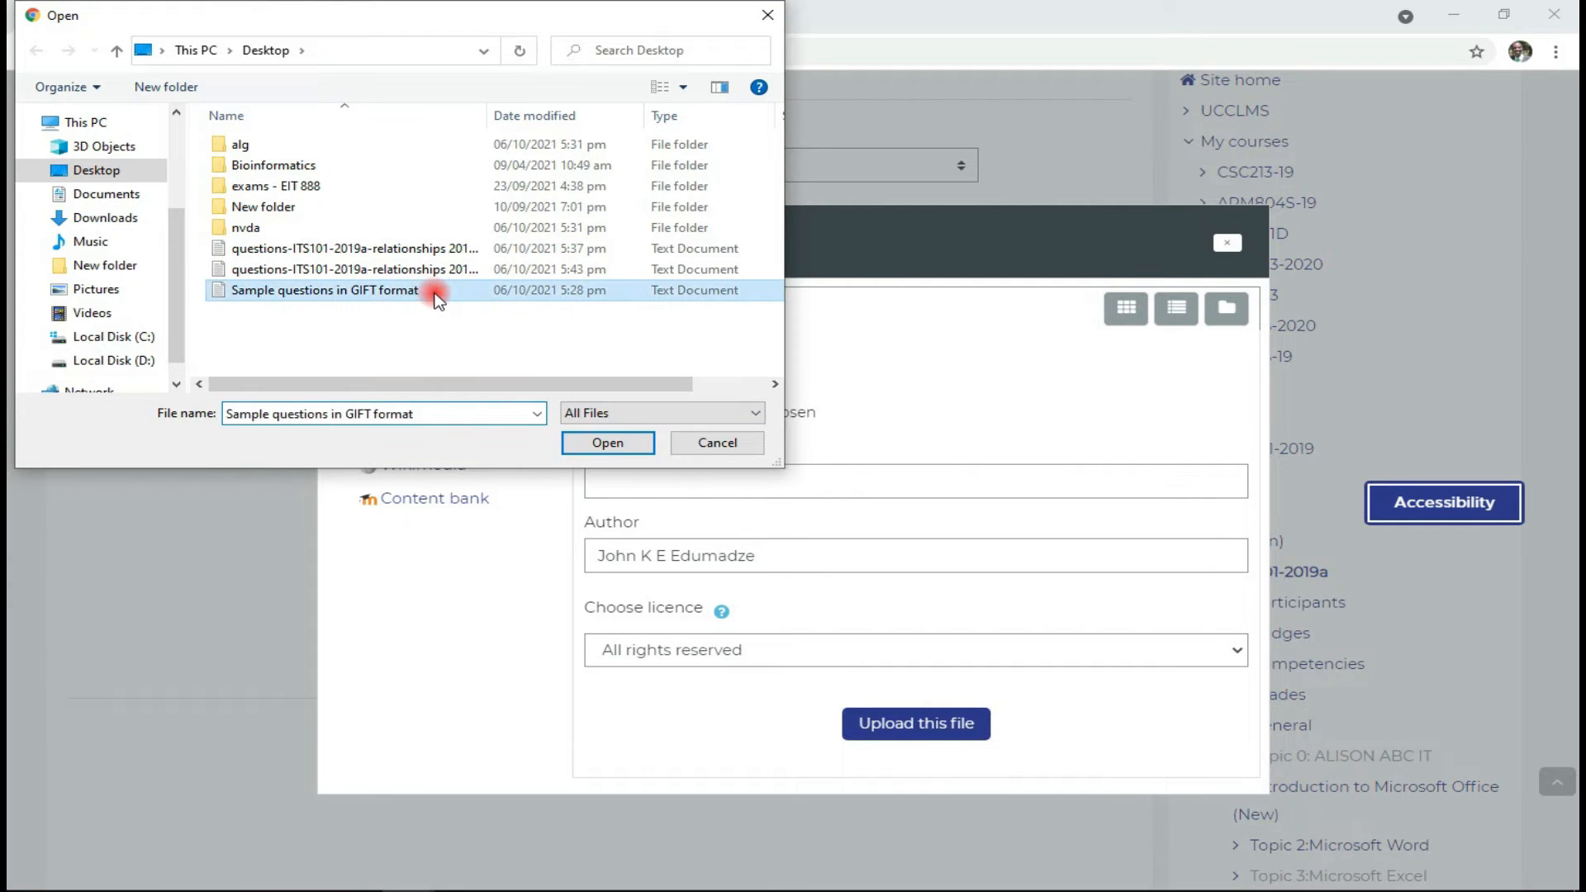
{"action": "left_click", "coordinate": [609, 440]}
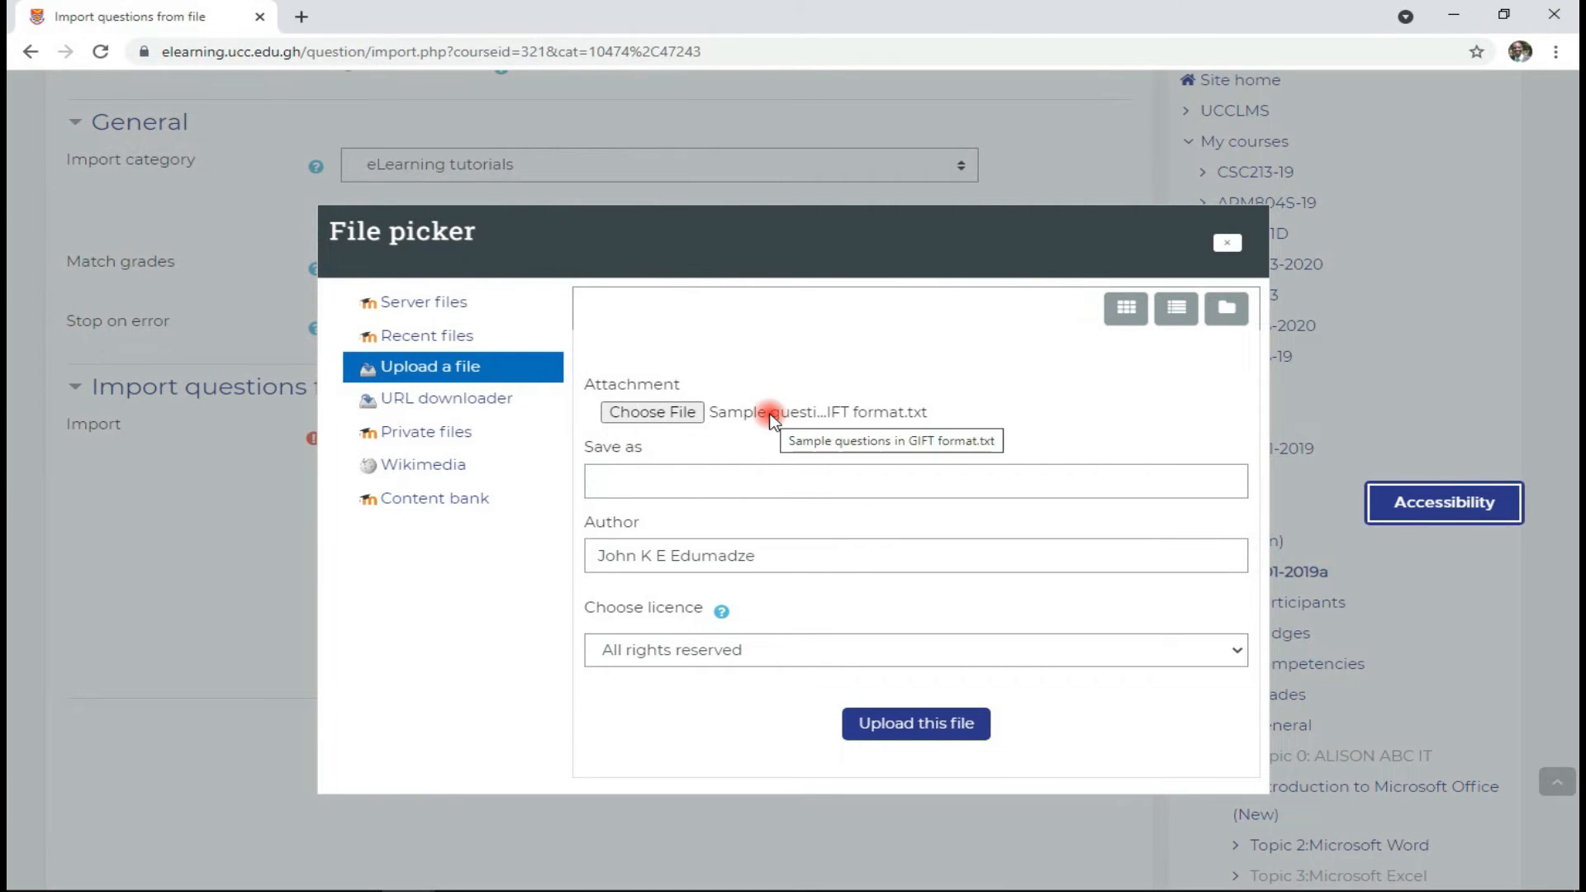
{"action": "left_click", "coordinate": [881, 725]}
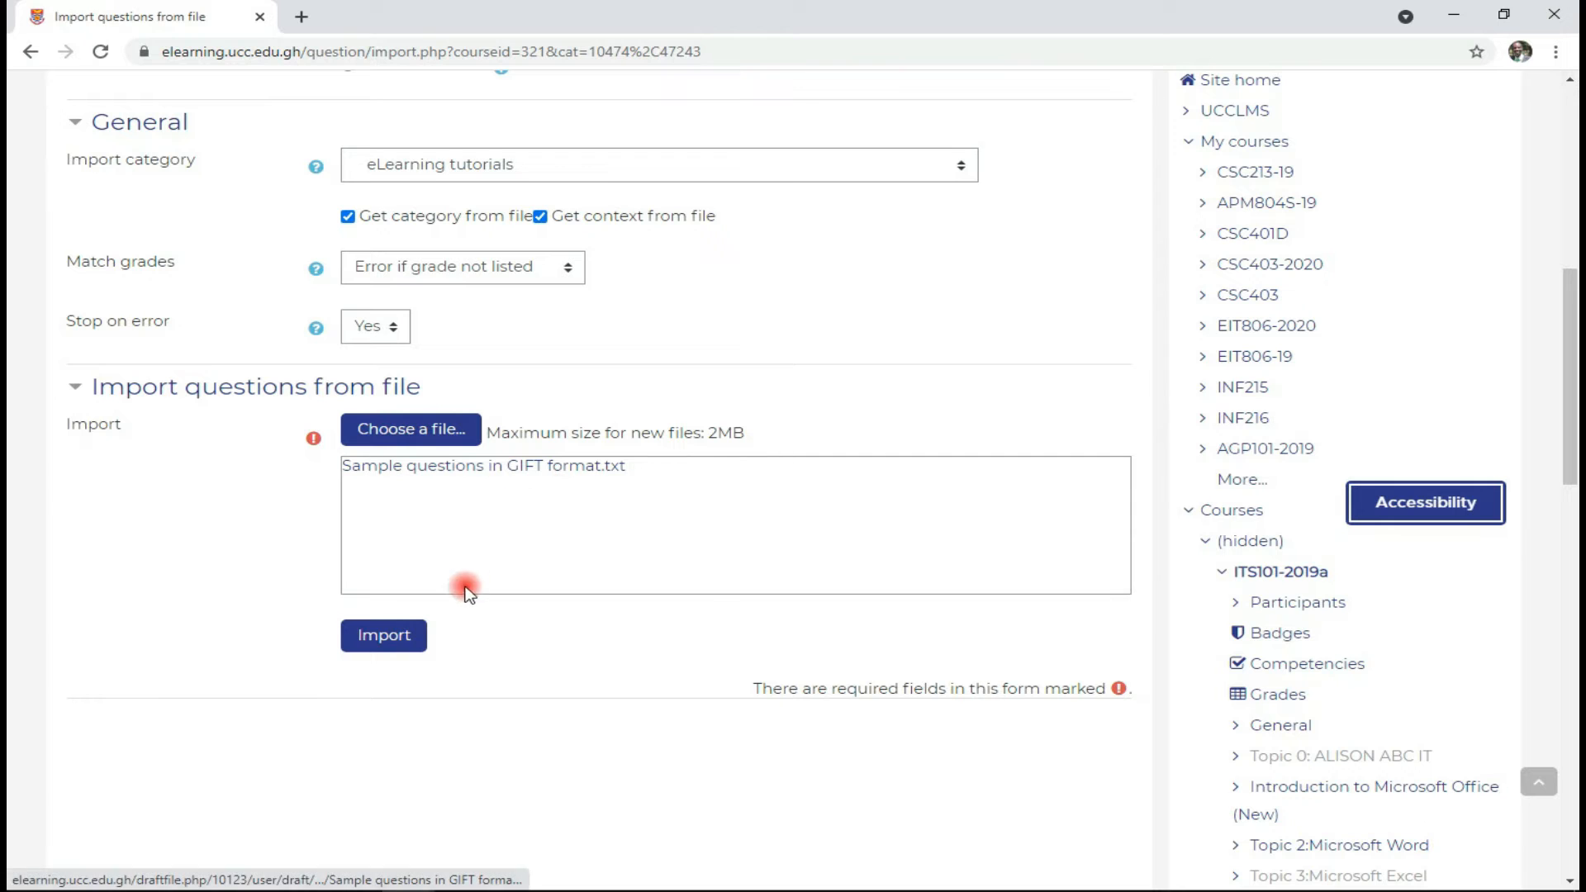
Import the questions from the uploaded file and review them in the eLearning tutorials question list.
{"action": "left_click", "coordinate": [401, 641]}
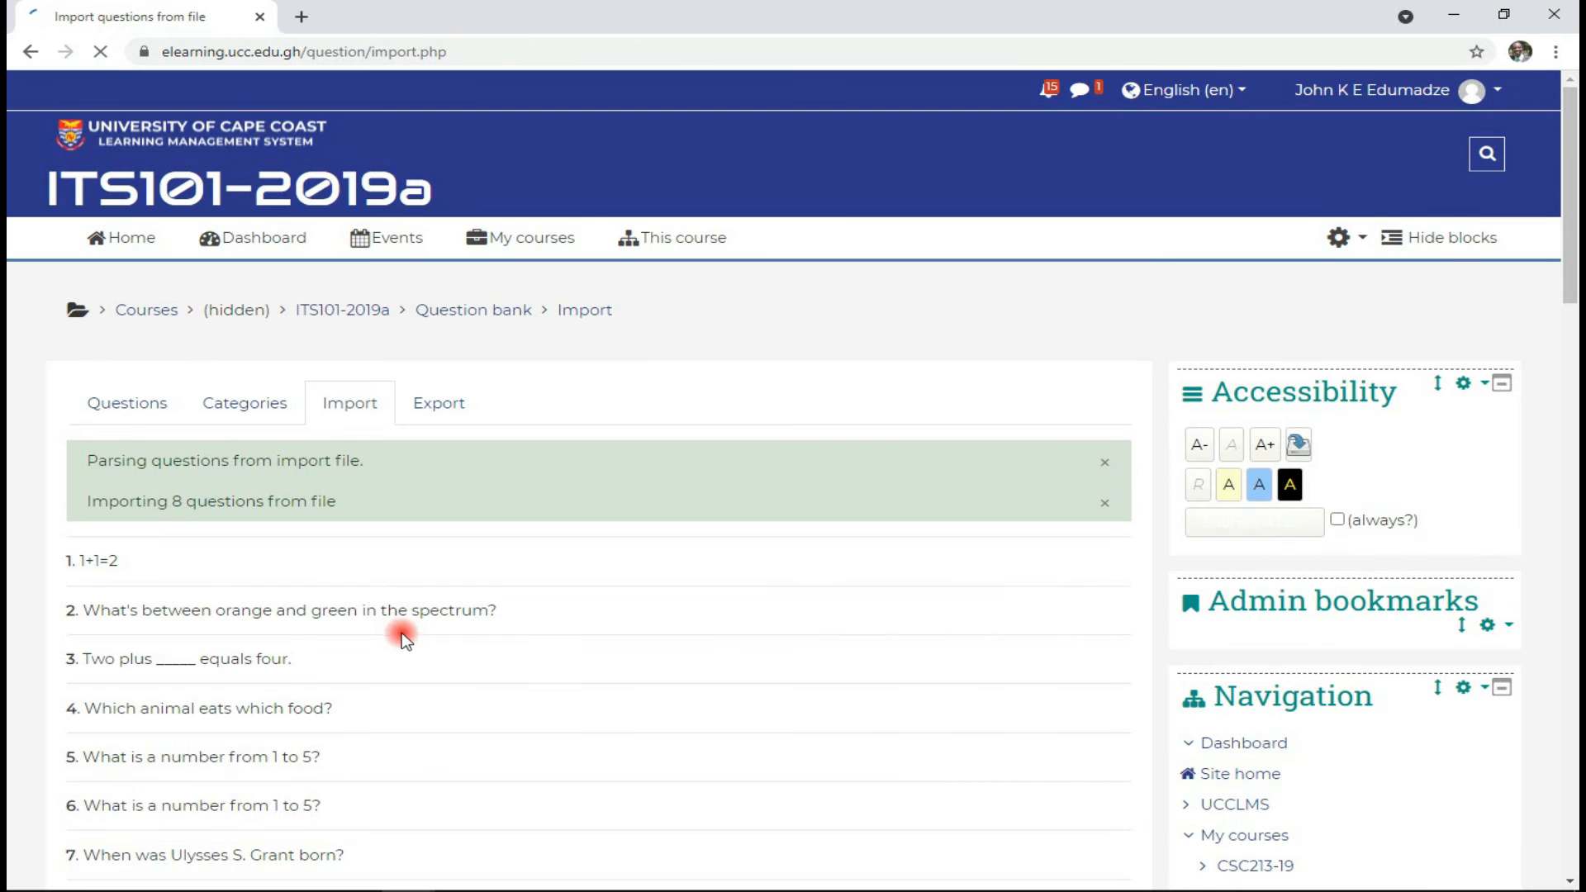
{"action": "scroll", "coordinate": [294, 552], "scroll_direction": "down", "scroll_amount": 4}
{"action": "scroll", "coordinate": [231, 500], "scroll_direction": "up", "scroll_amount": 4}
{"action": "scroll", "coordinate": [424, 638], "scroll_direction": "down", "scroll_amount": 2}
{"action": "left_click", "coordinate": [610, 746]}
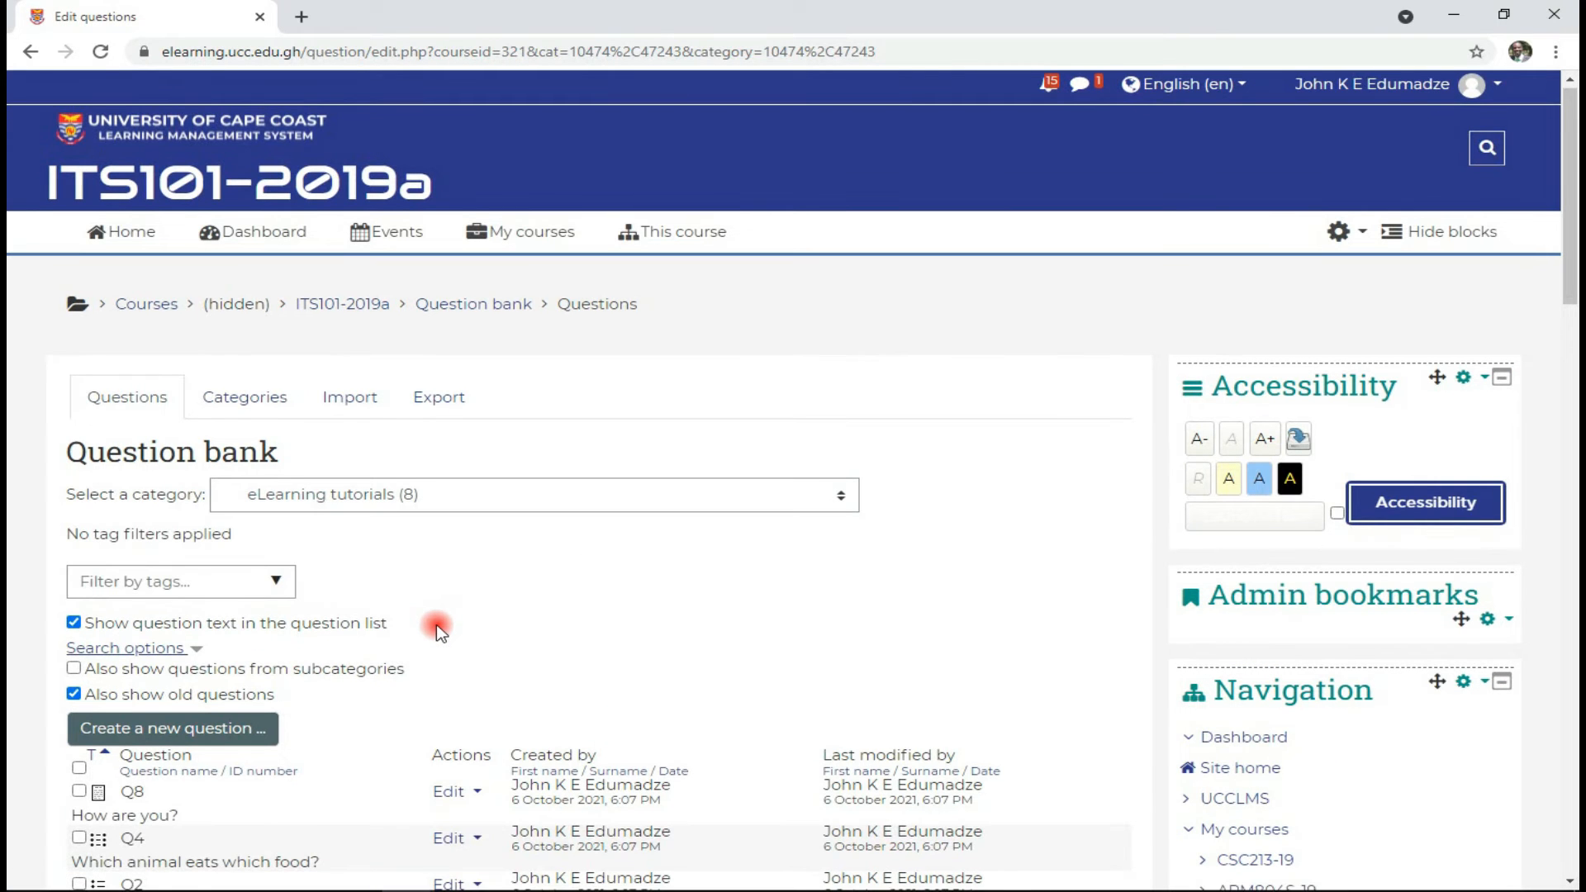
{"action": "scroll", "coordinate": [436, 630], "scroll_direction": "down", "scroll_amount": 3}
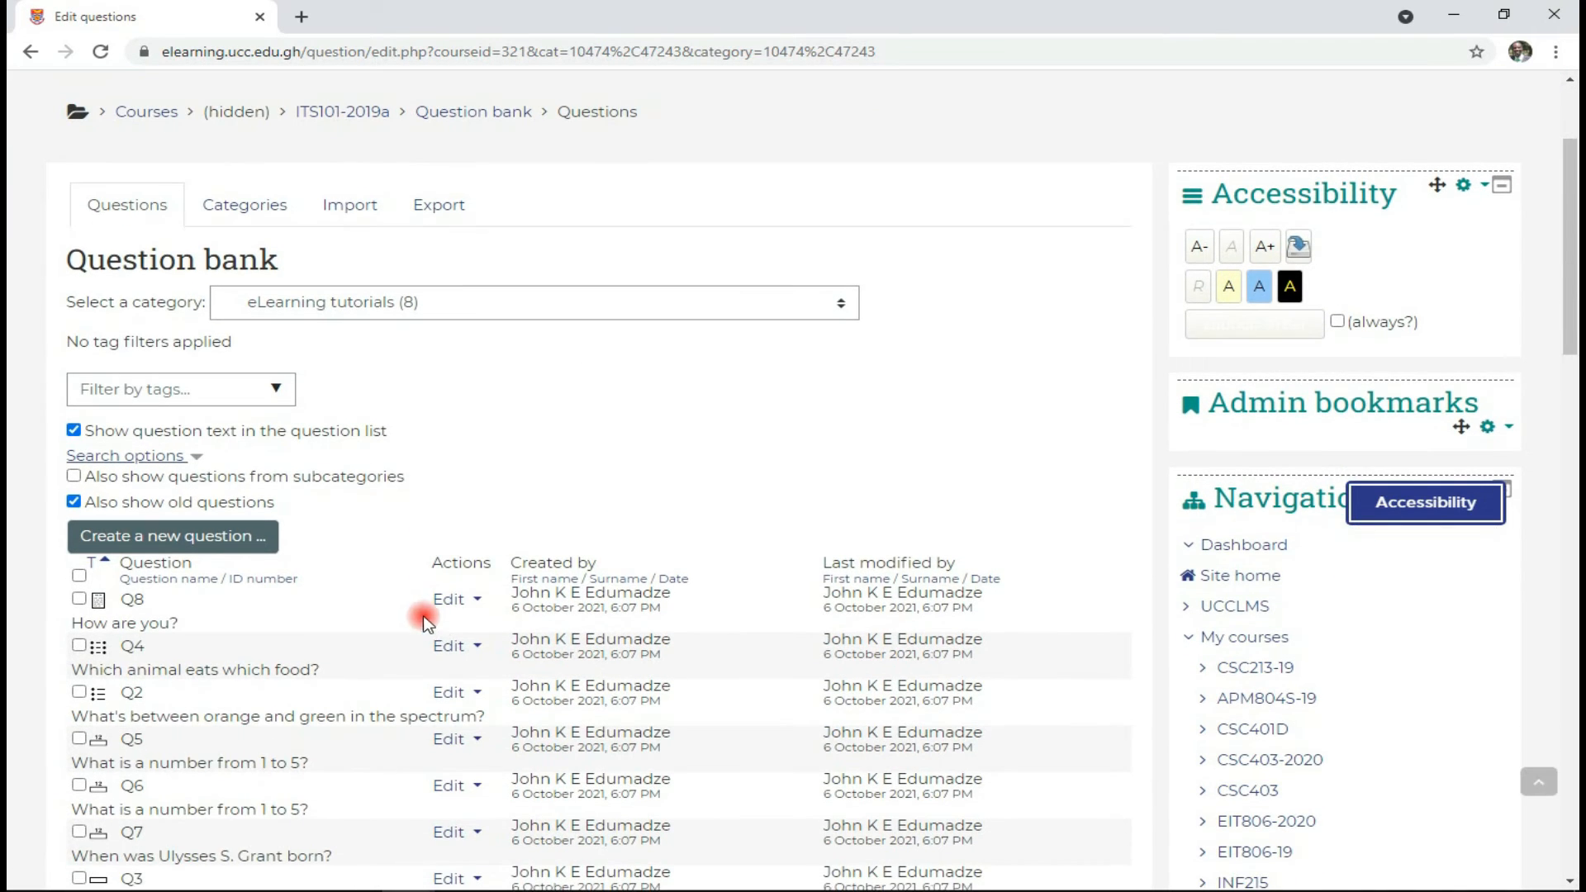
{"action": "scroll", "coordinate": [403, 606], "scroll_direction": "down", "scroll_amount": 2}
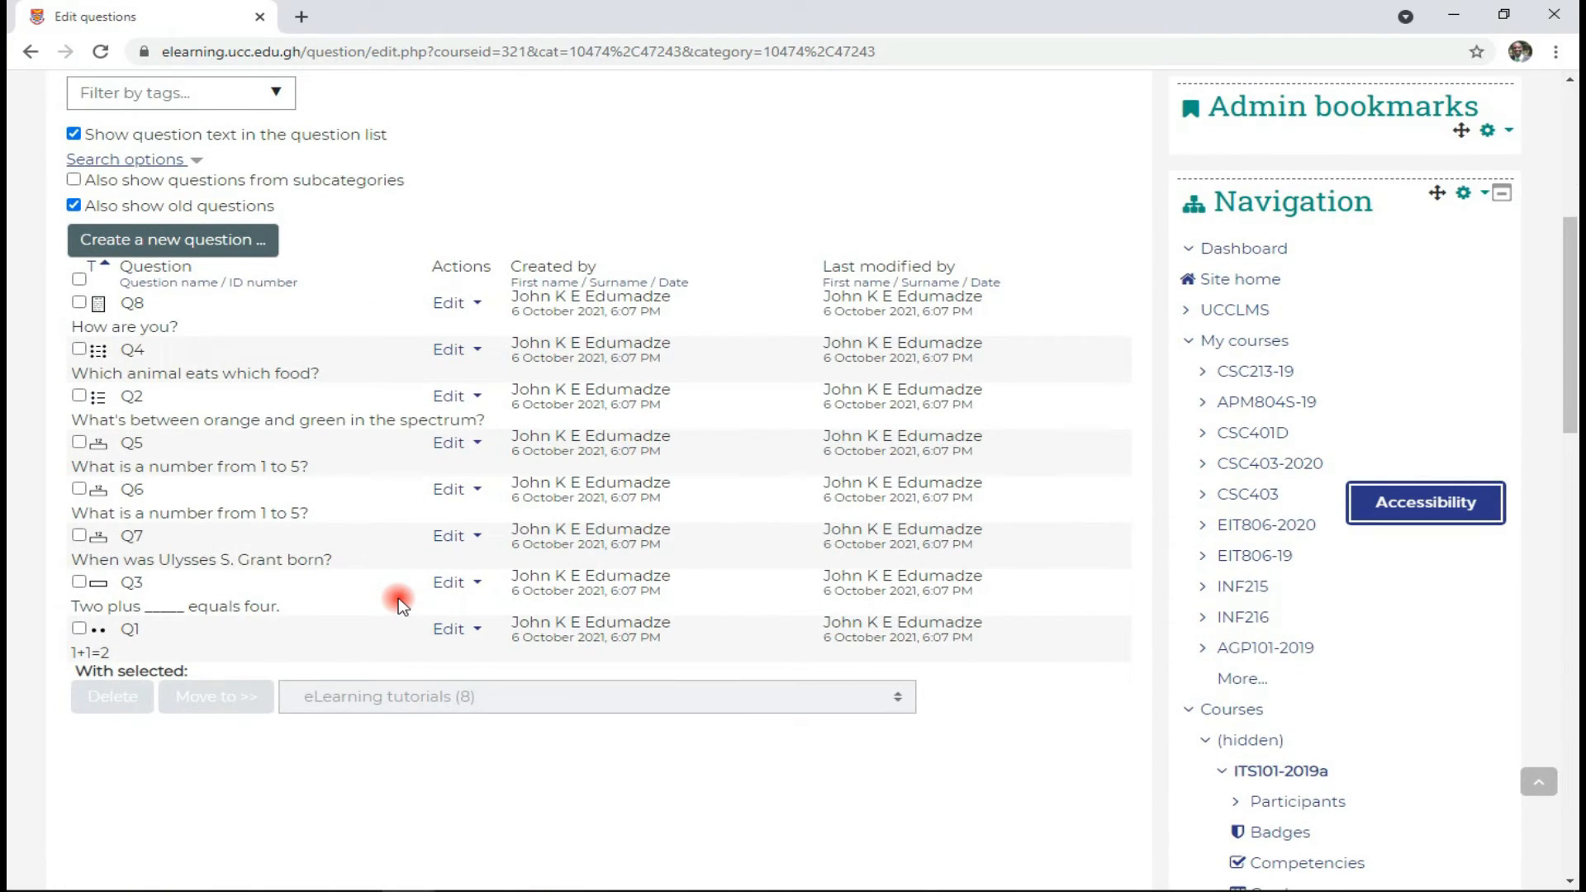
{"action": "scroll", "coordinate": [402, 606], "scroll_direction": "up", "scroll_amount": 3}
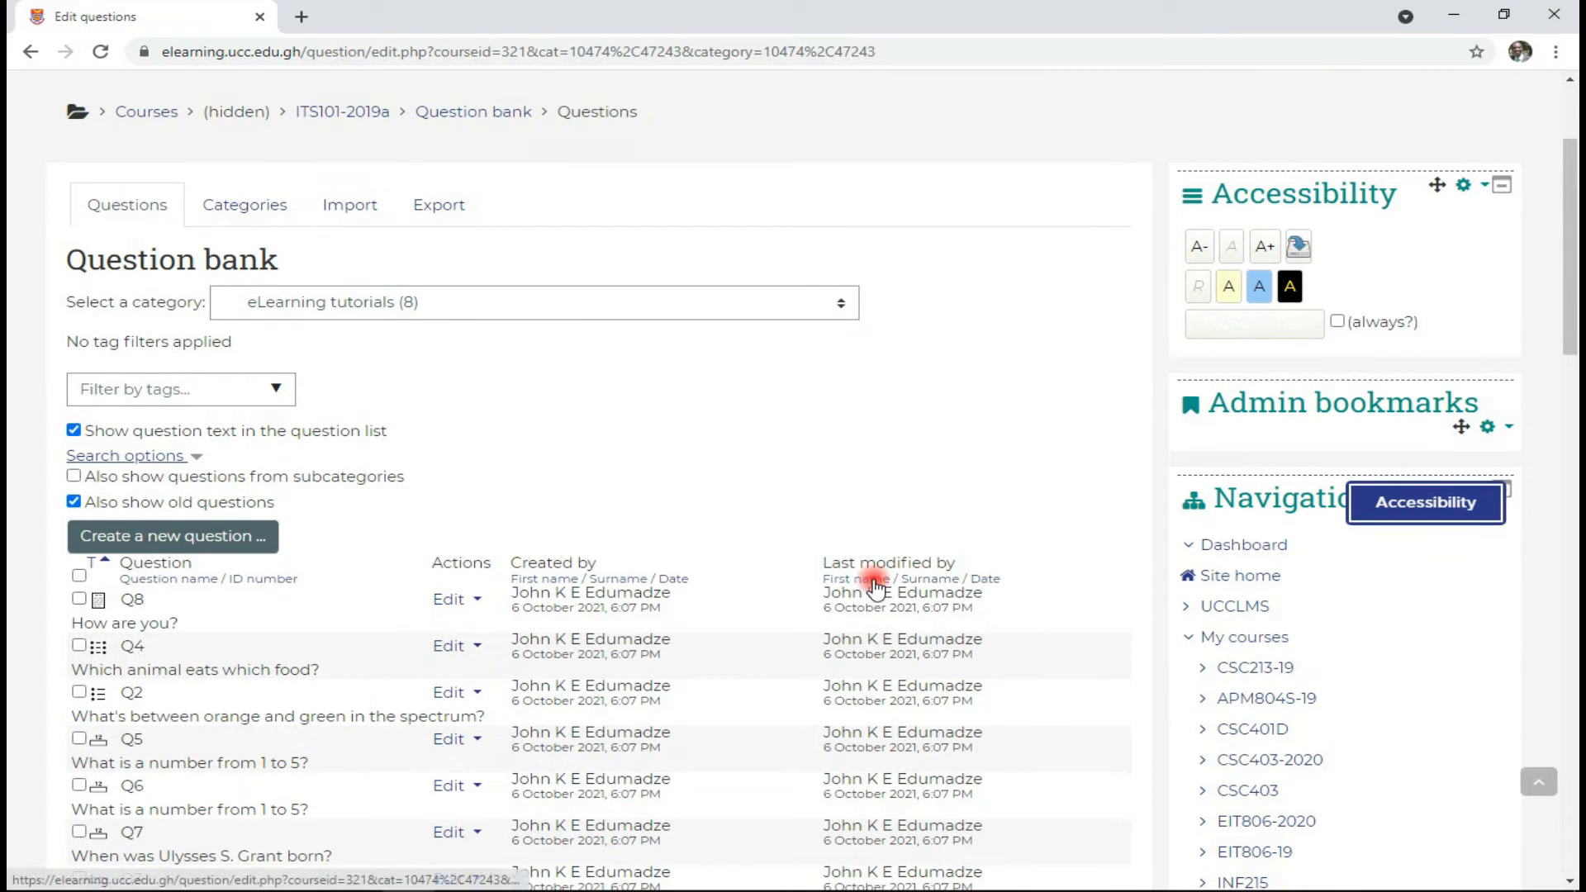
{"action": "scroll", "coordinate": [747, 521], "scroll_direction": "up", "scroll_amount": 2}
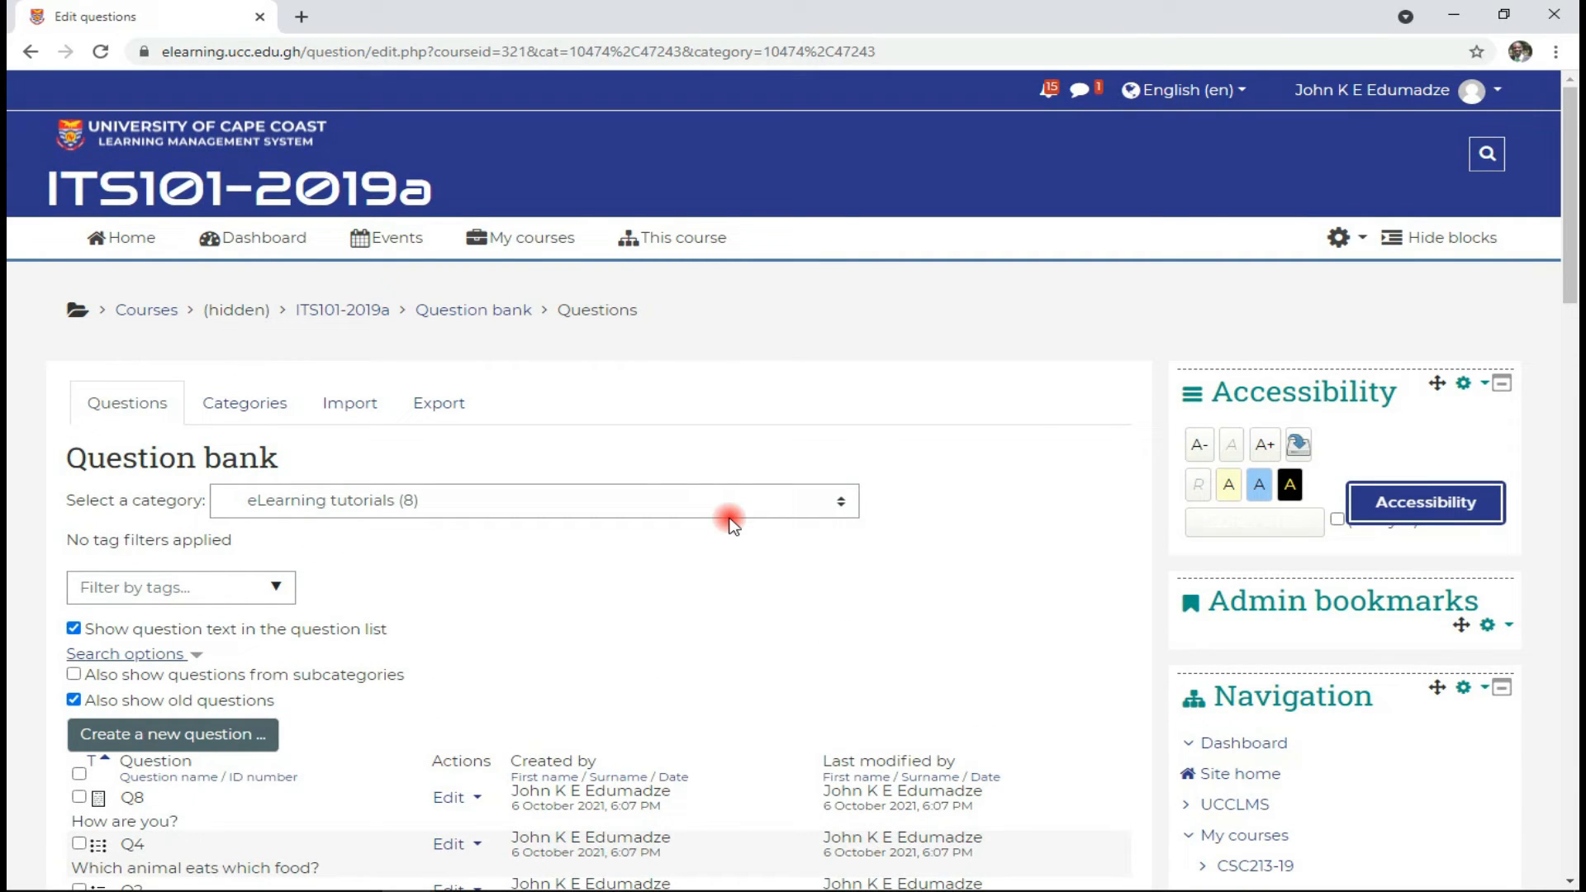
Set up a question export in Aiken format with relationships 2019 as the export category.
{"action": "left_click", "coordinate": [454, 406]}
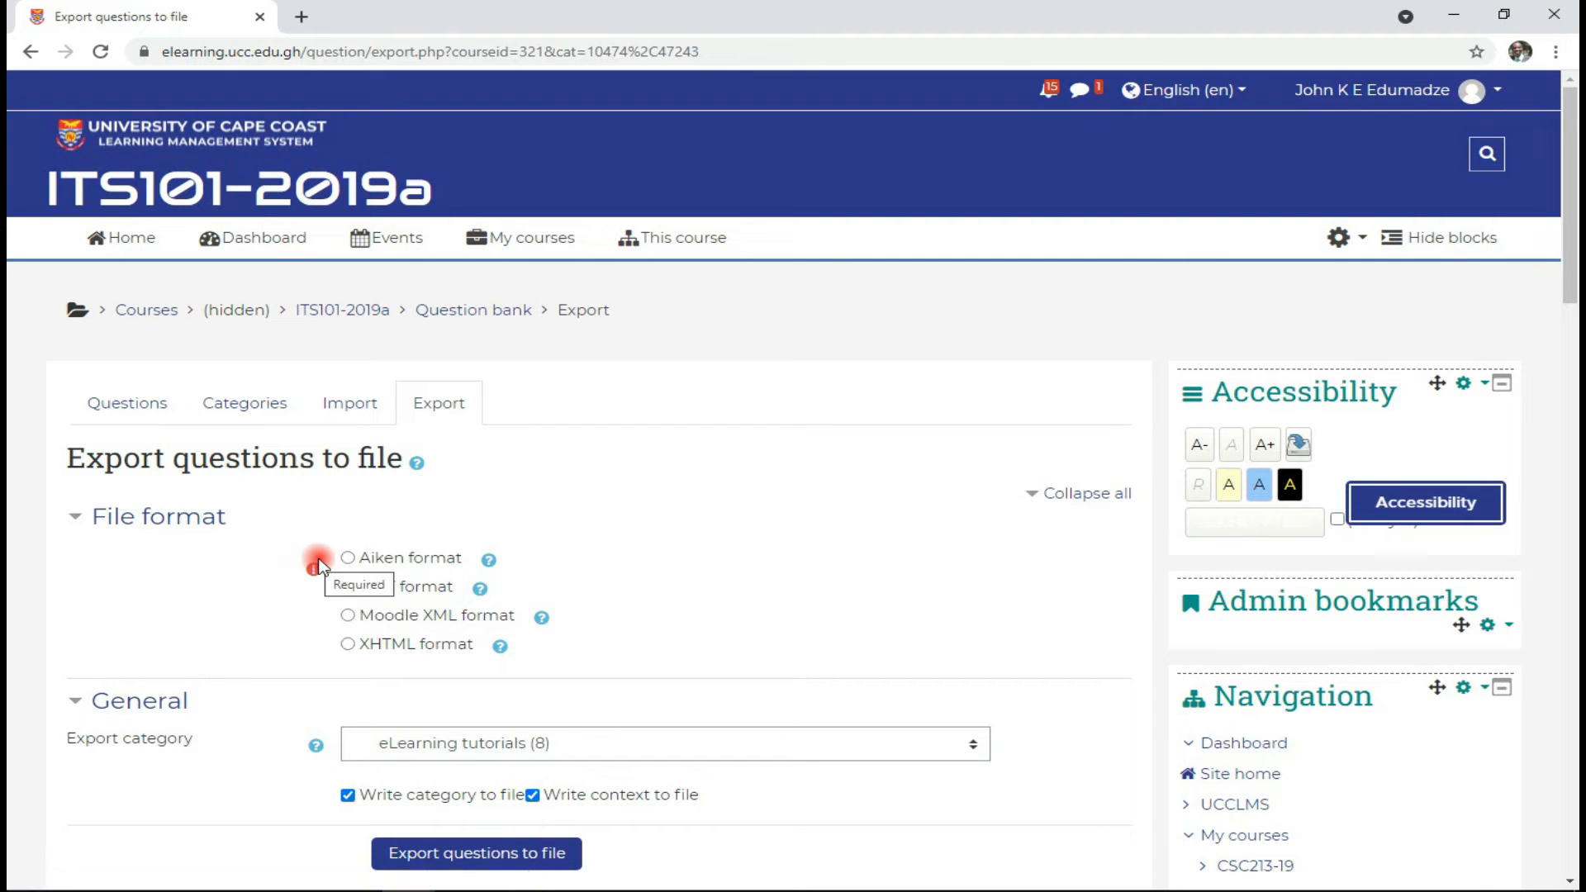
{"action": "left_click", "coordinate": [348, 558]}
{"action": "scroll", "coordinate": [1440, 424], "scroll_direction": "down", "scroll_amount": 2}
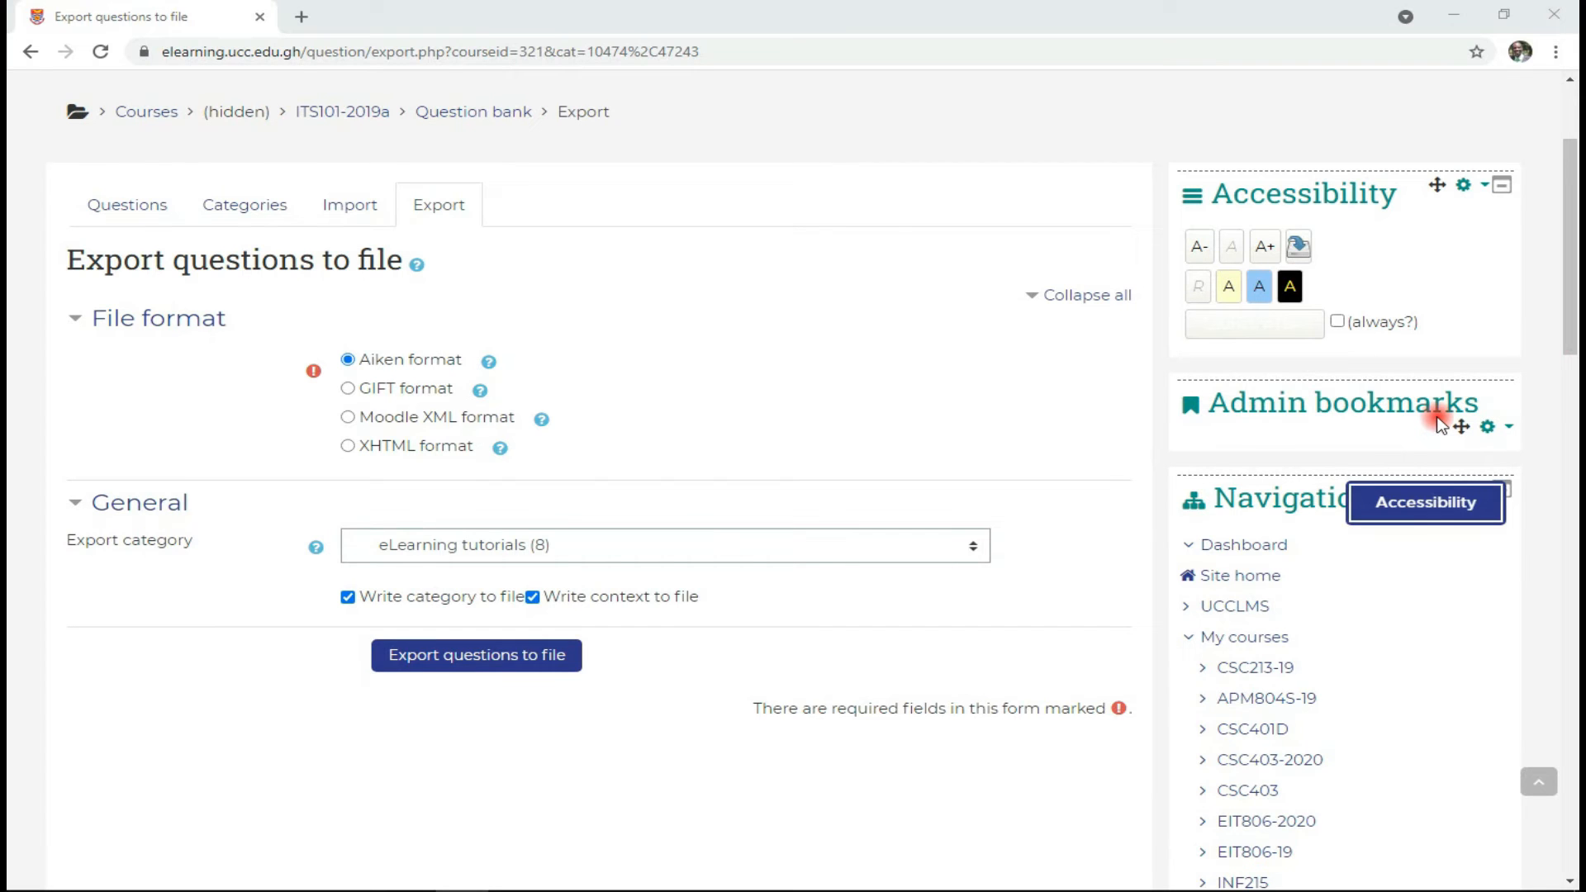
{"action": "left_click", "coordinate": [715, 547]}
{"action": "scroll", "coordinate": [717, 518], "scroll_direction": "up", "scroll_amount": 10}
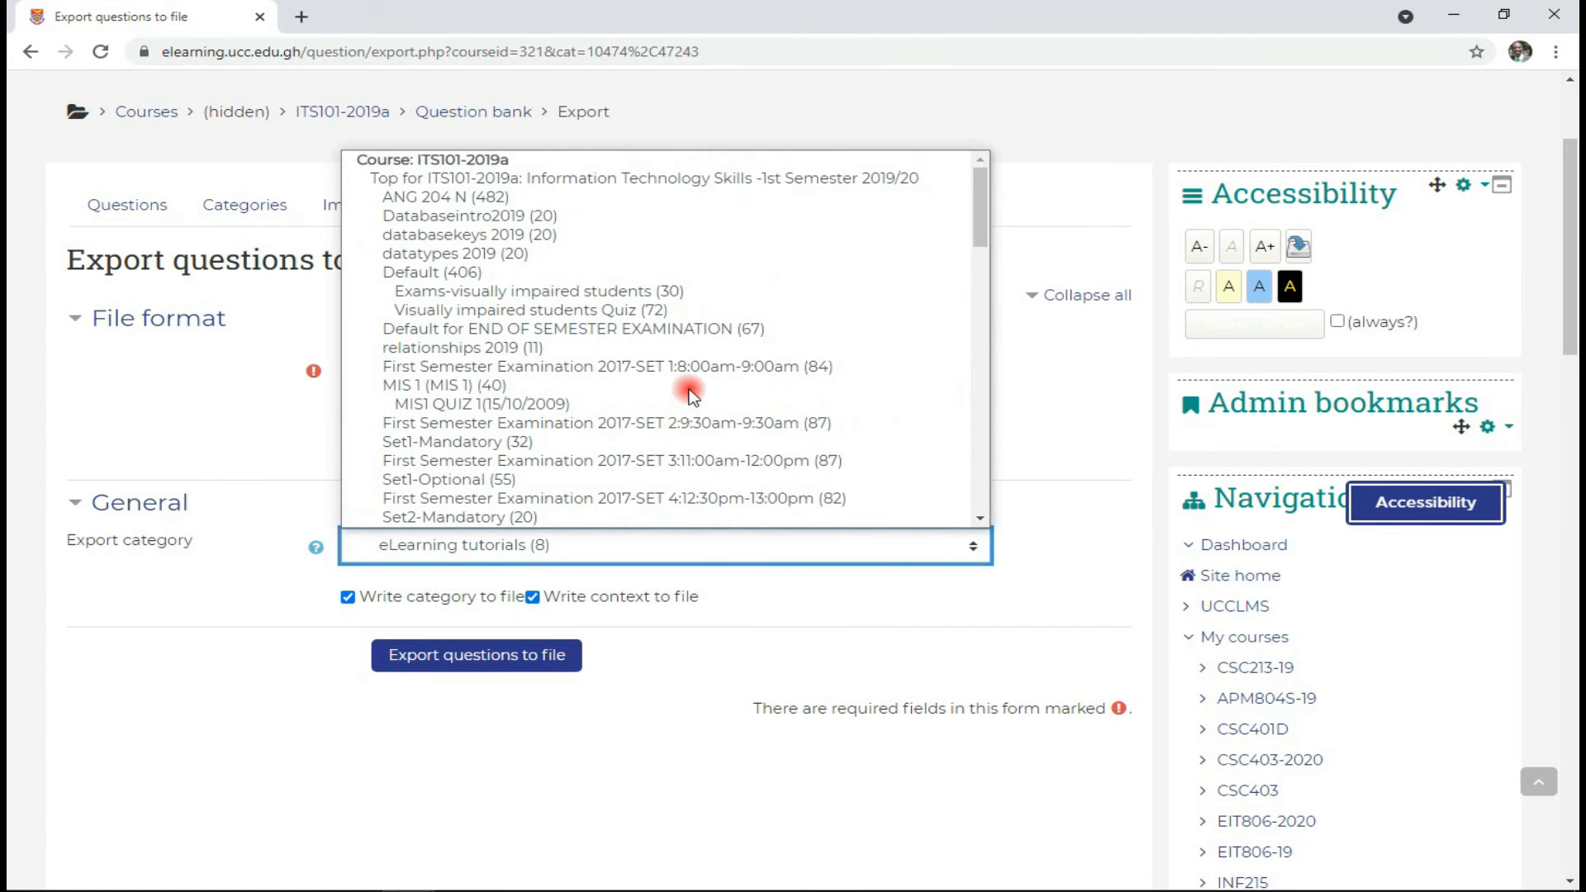
{"action": "left_click", "coordinate": [663, 349]}
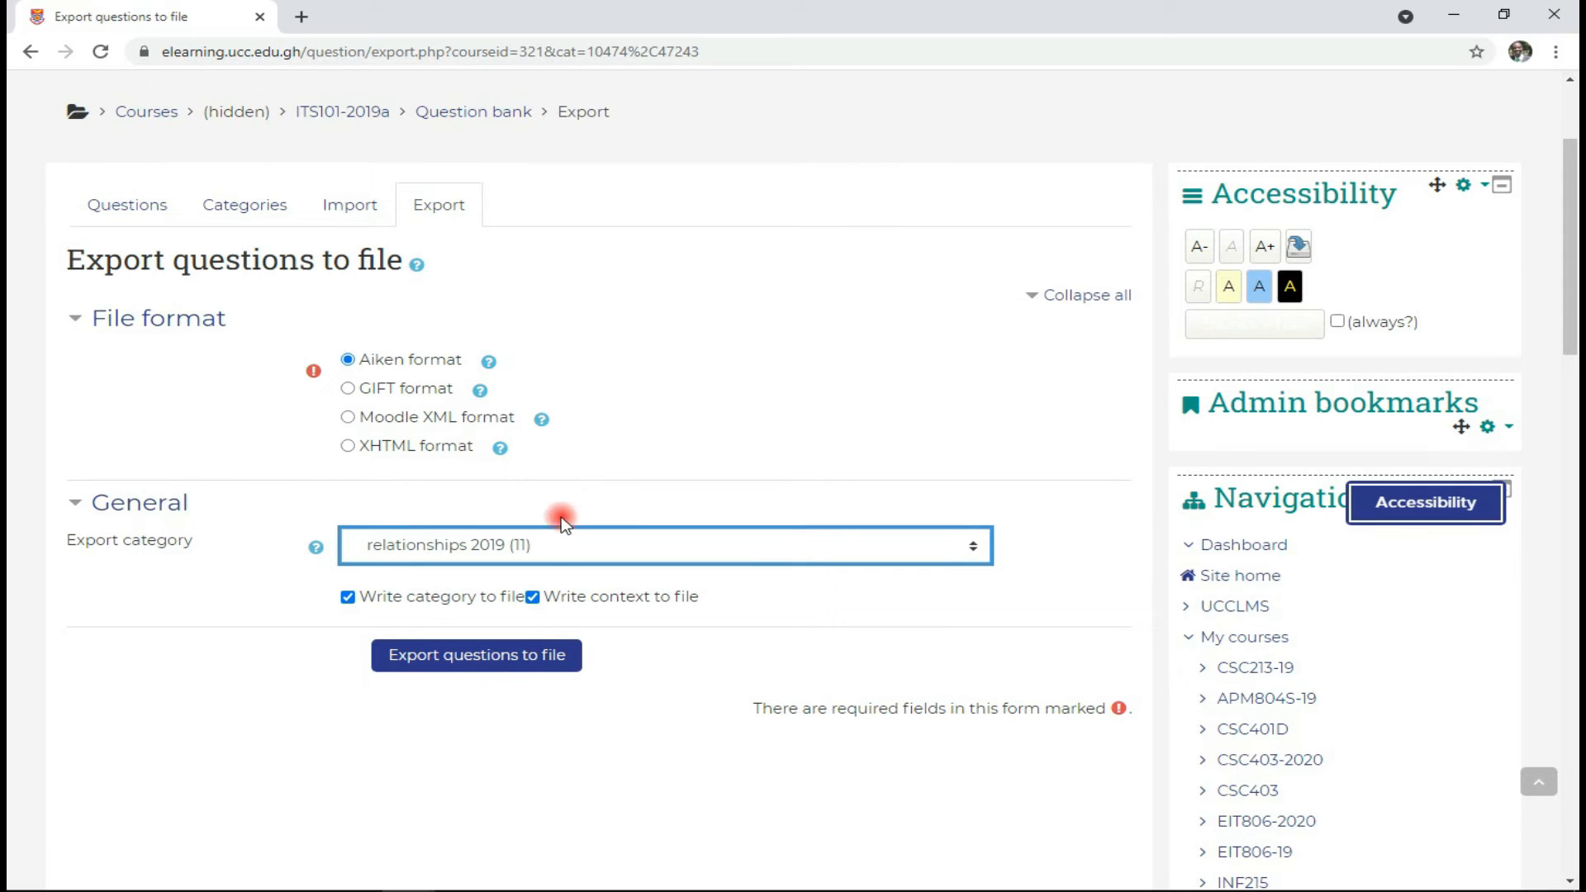
Export the relationships 2019 questions to a file and continue to that category's question list.
{"action": "left_click", "coordinate": [512, 657]}
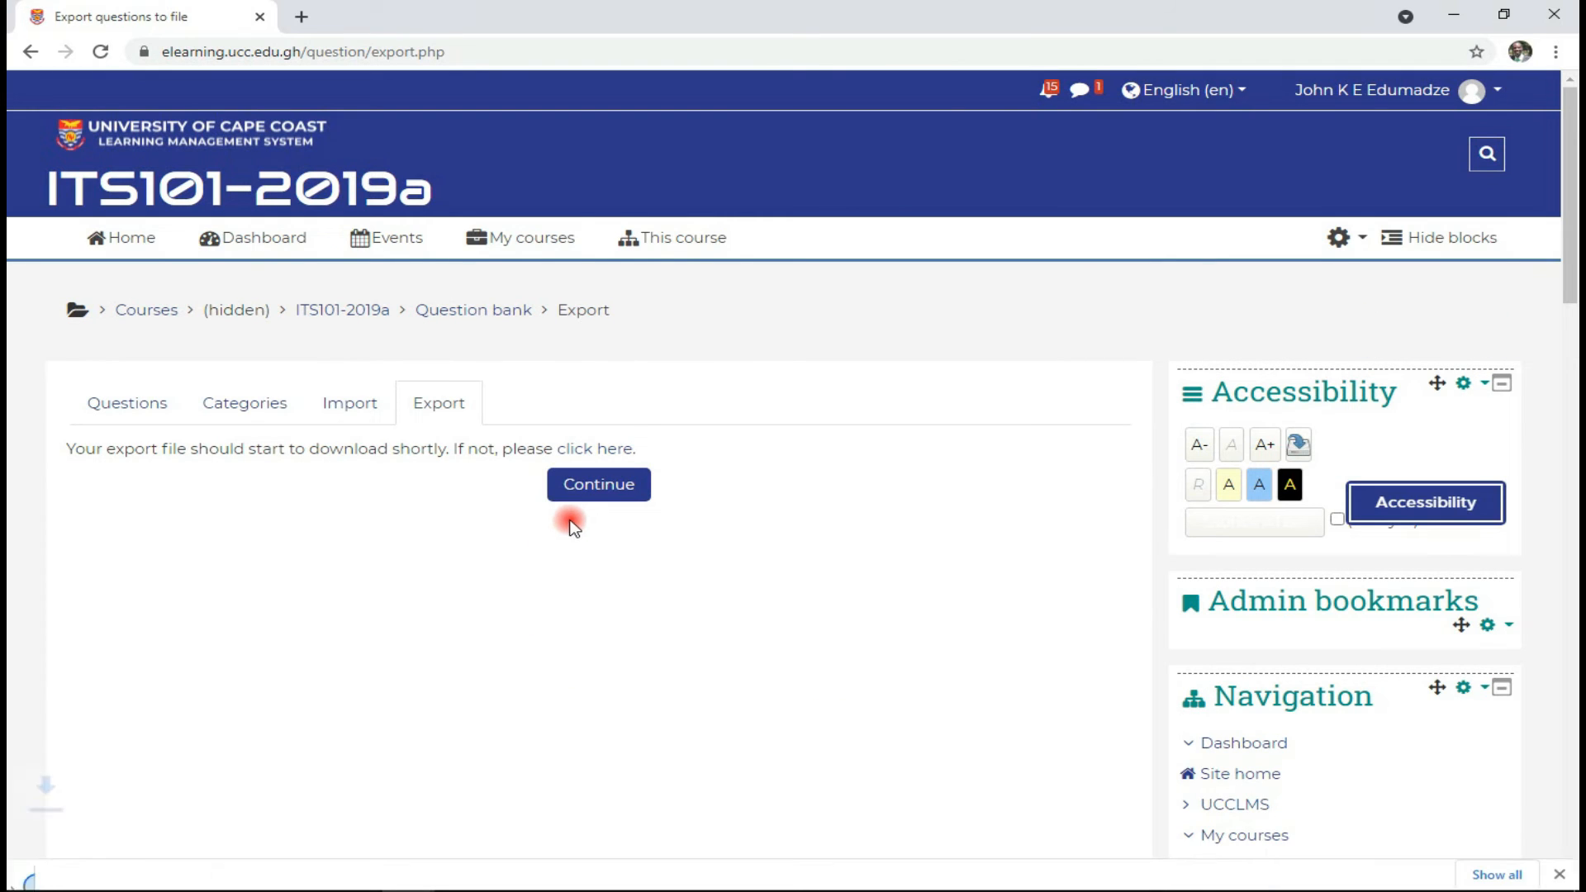
{"action": "left_click", "coordinate": [609, 492]}
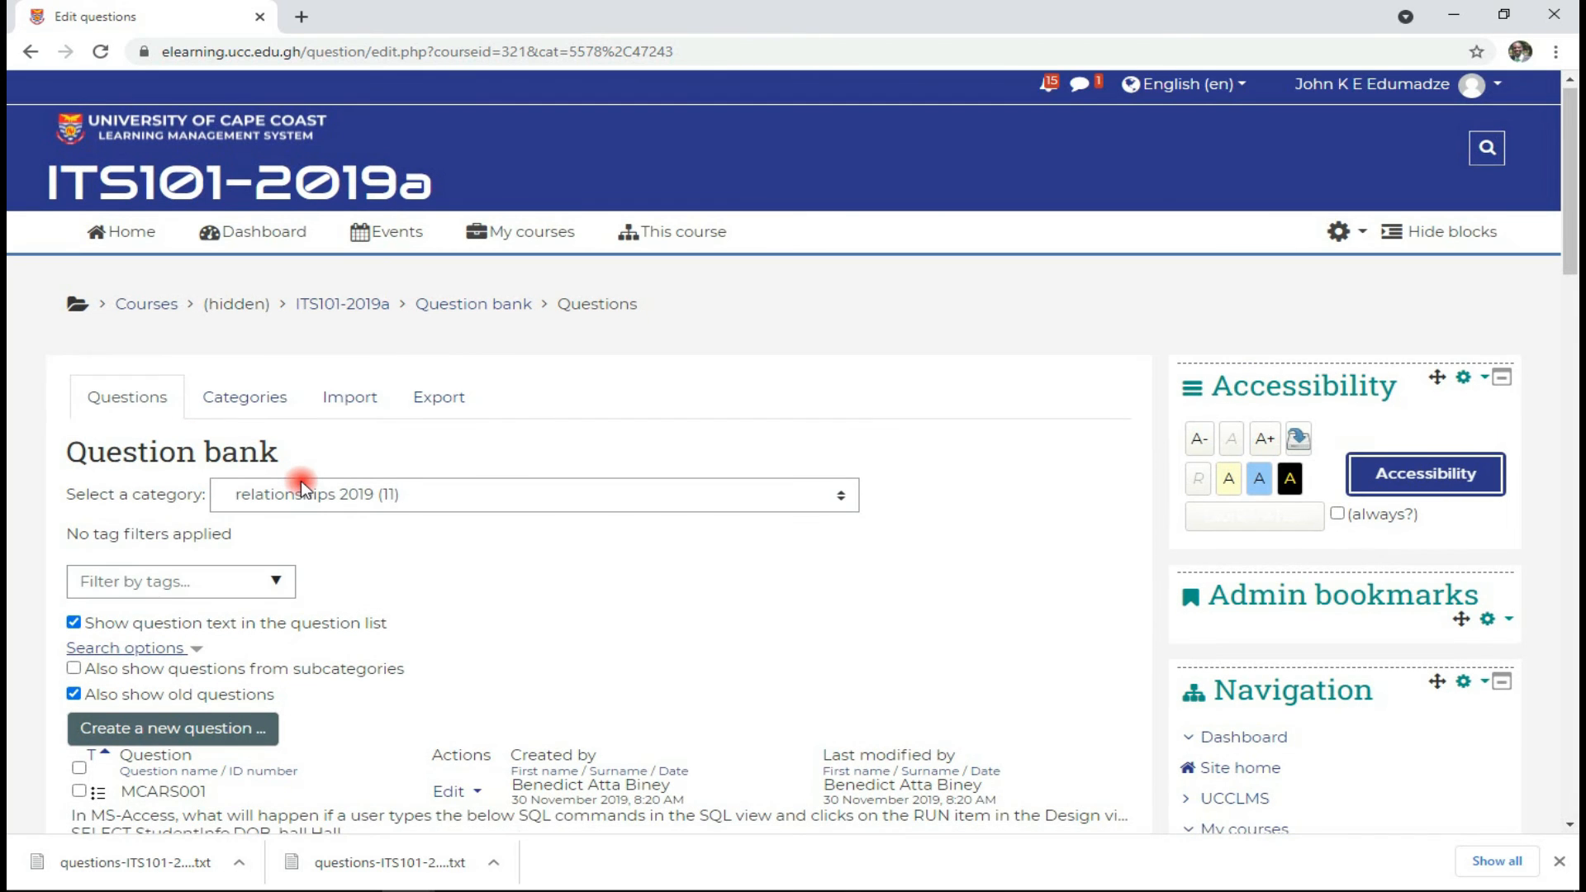
{"action": "scroll", "coordinate": [301, 480], "scroll_direction": "down", "scroll_amount": 1}
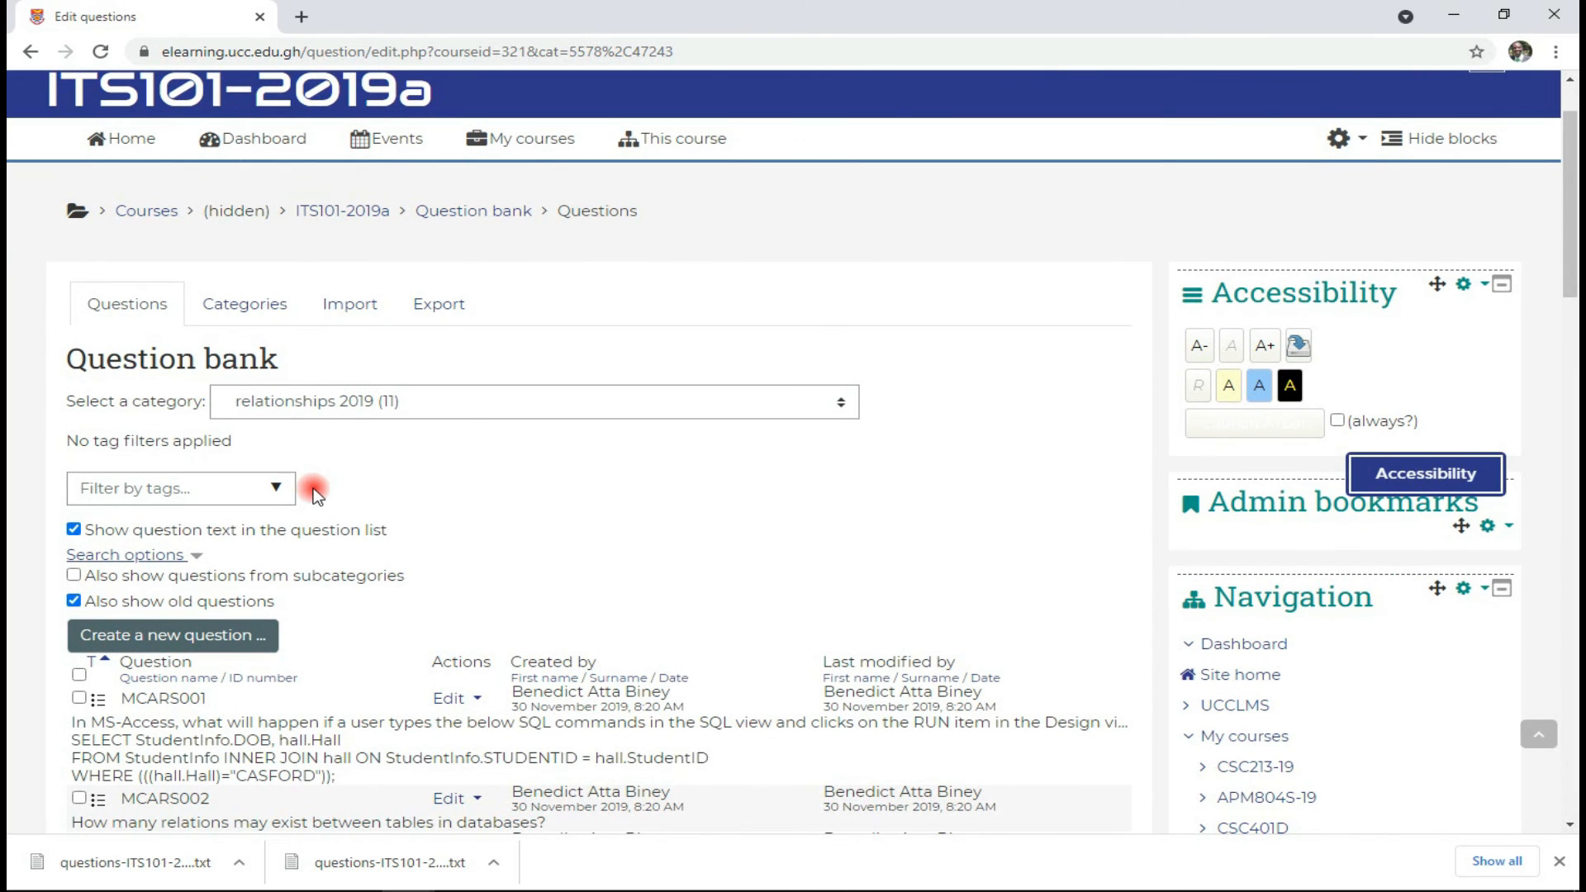